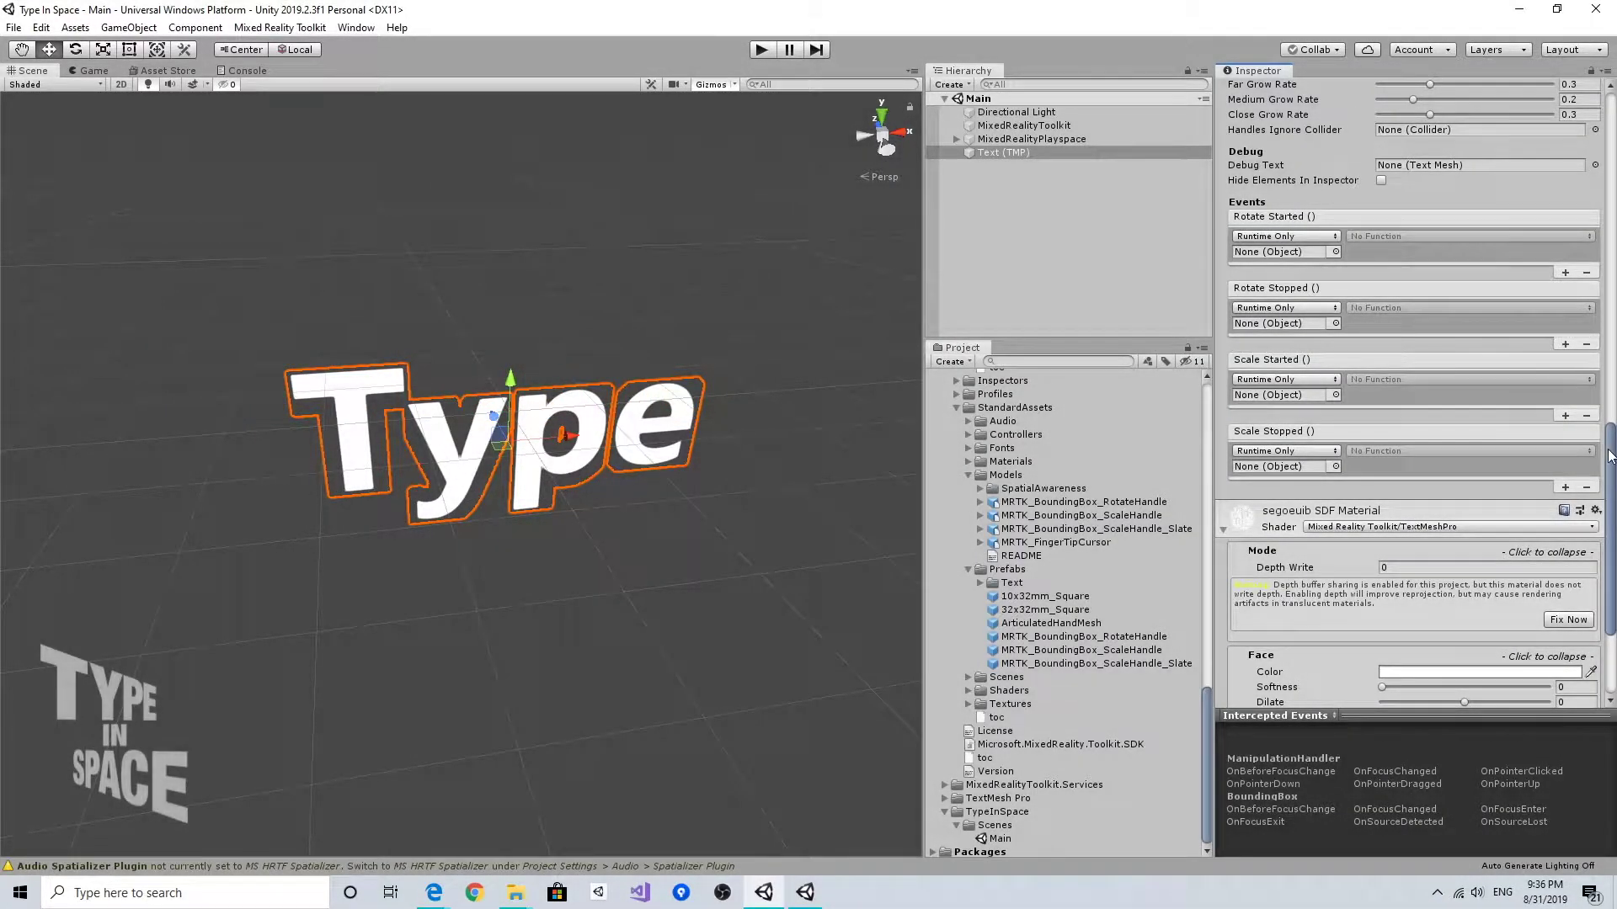
Assign Text (TMP) as the target object of the Rotate Started, Rotate Stopped, Scale Started and Scale Stopped events.
scroll(1609, 456, up, 3)
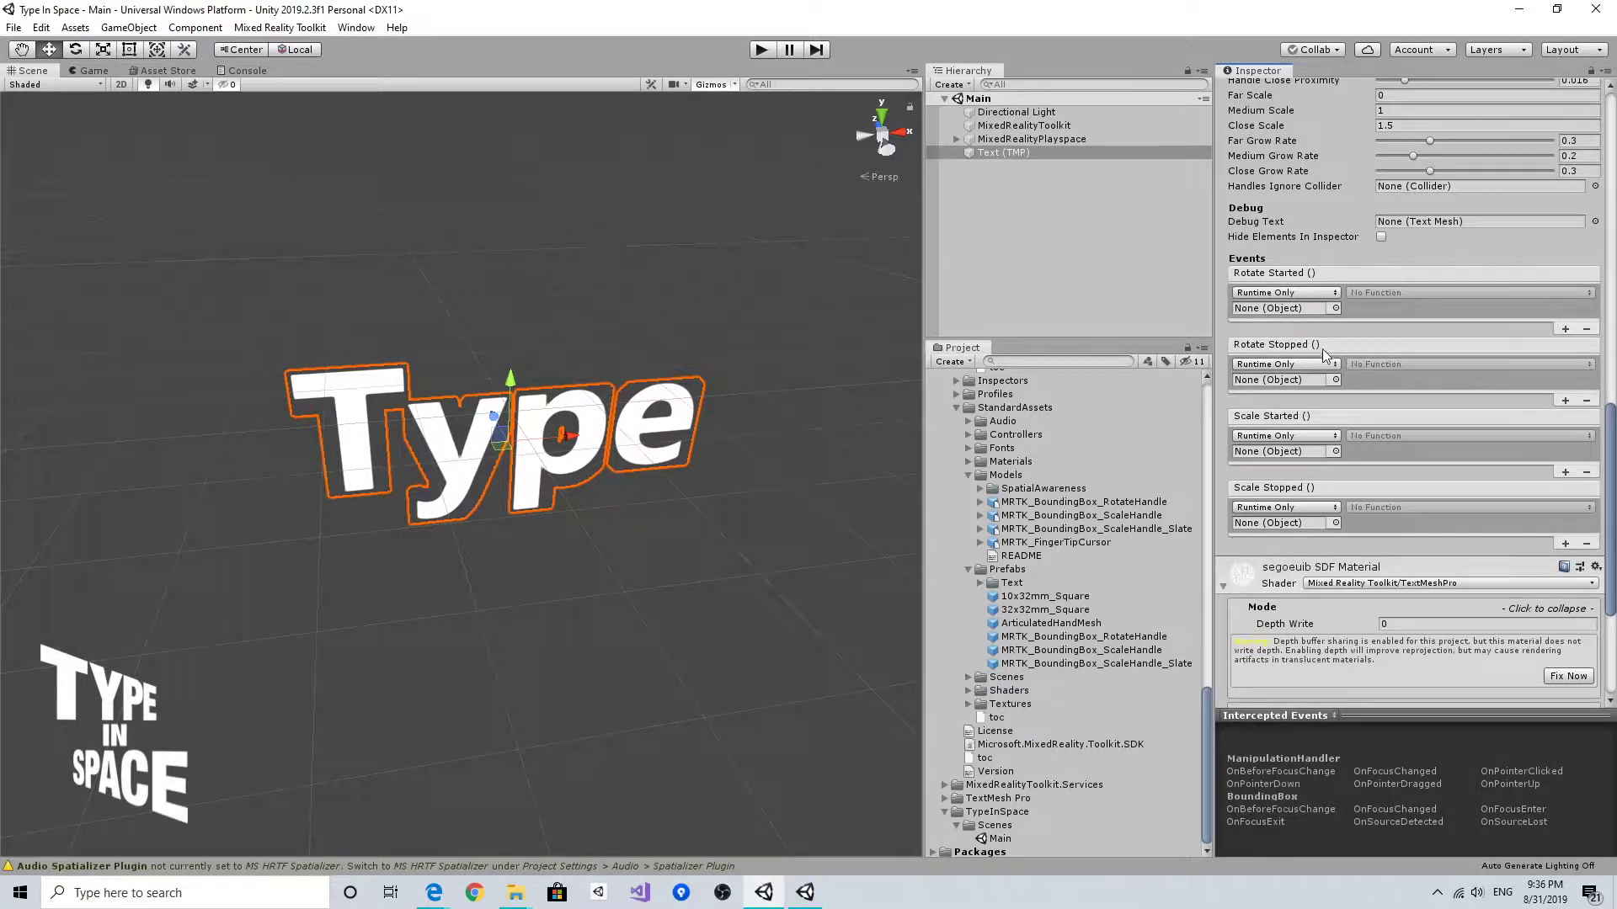
drag(980, 148, 1242, 299)
drag(1002, 153, 1295, 404)
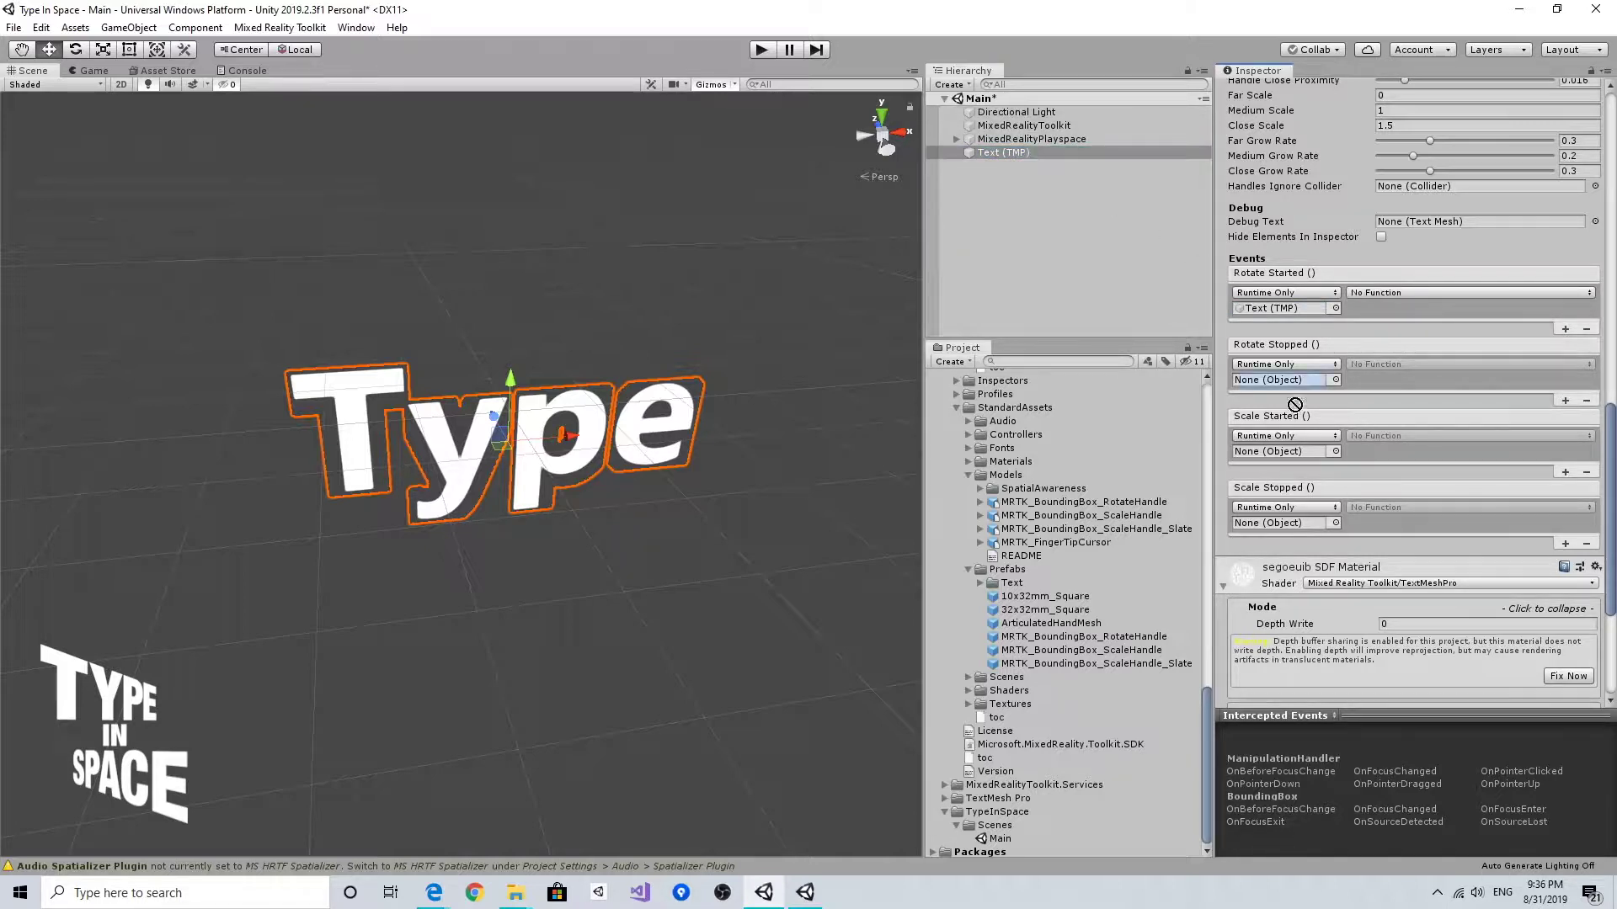
drag(1000, 152, 1278, 454)
drag(1023, 152, 1292, 493)
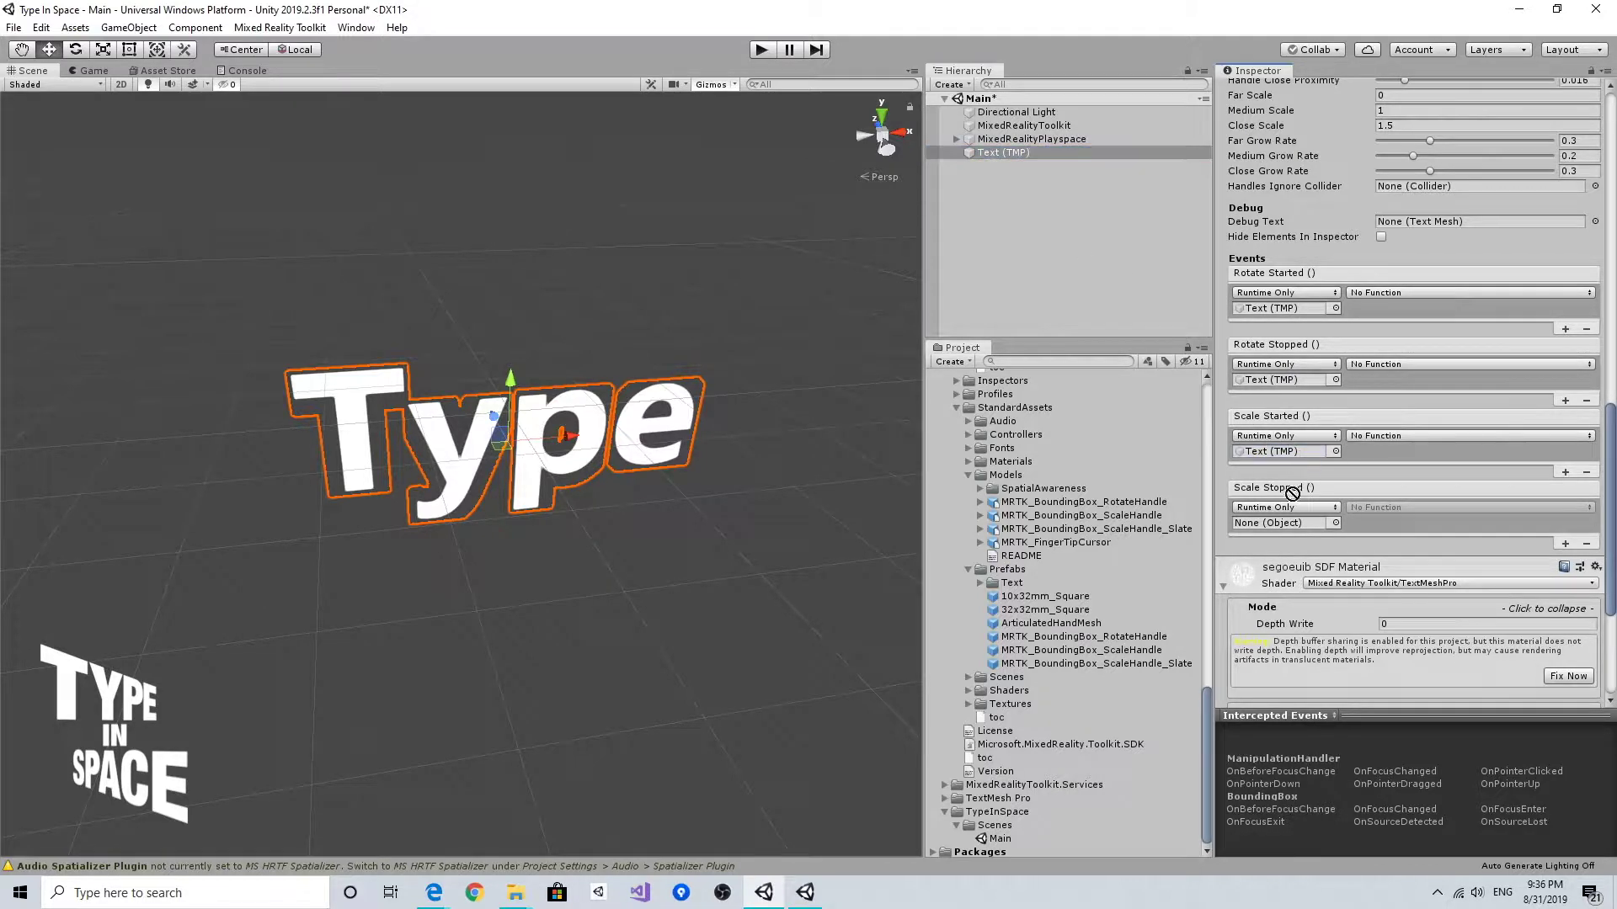
Set Rotate Started and Rotate Stopped to AudioSource.PlayOneShot with the MRTK_Rotate_Start and MRTK_Rotate_Stop clips.
click(1480, 292)
mouse_move(1440, 502)
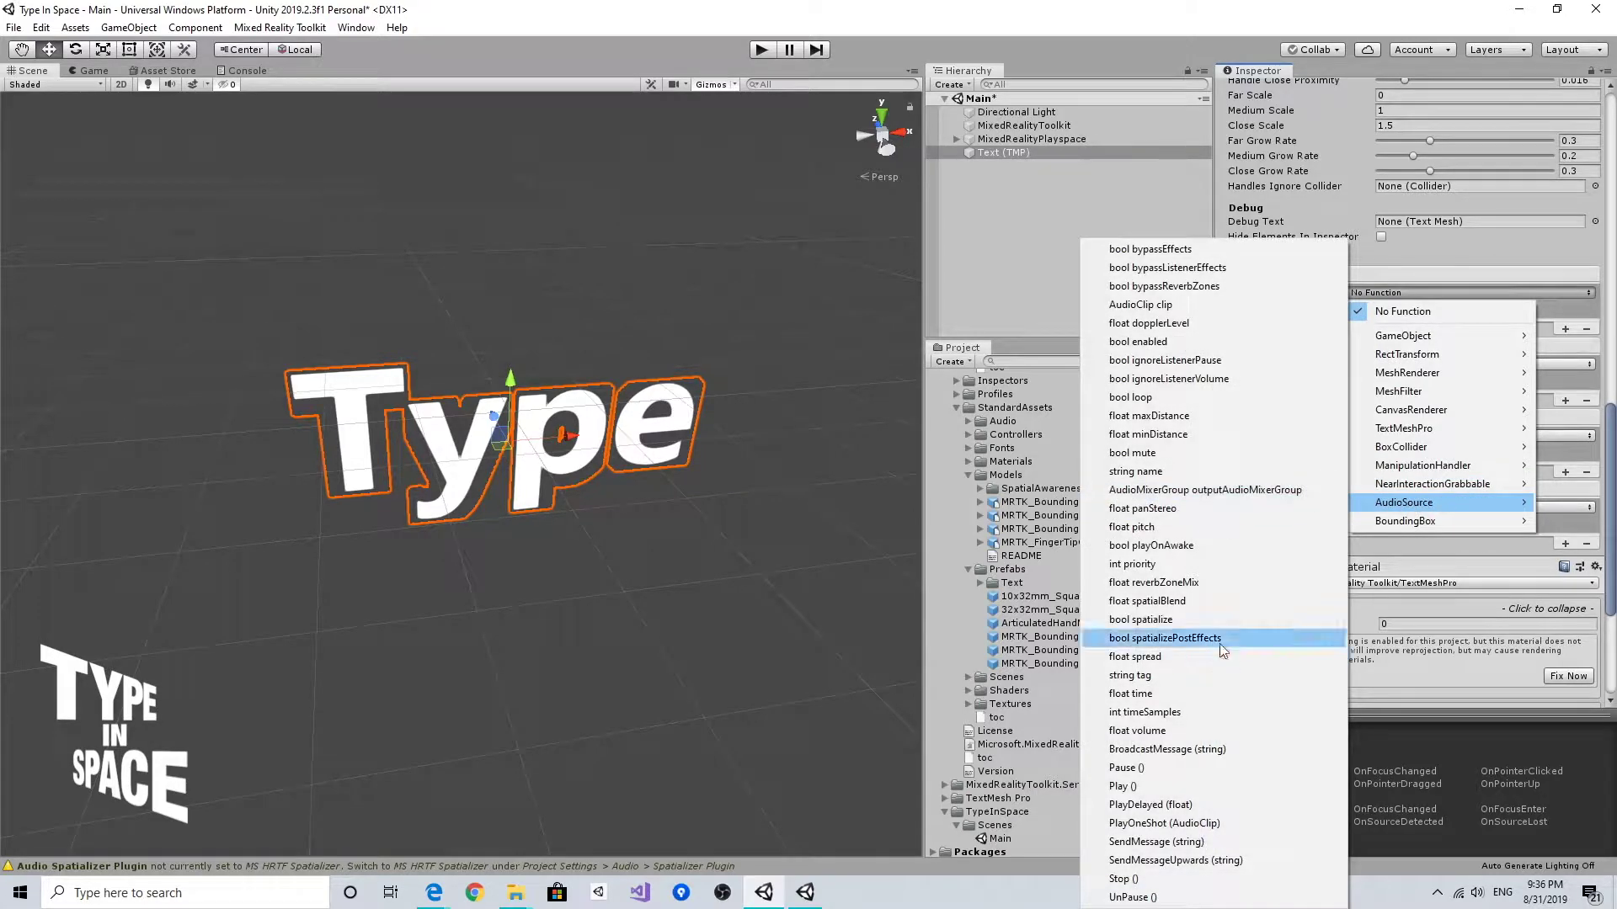
click(1208, 824)
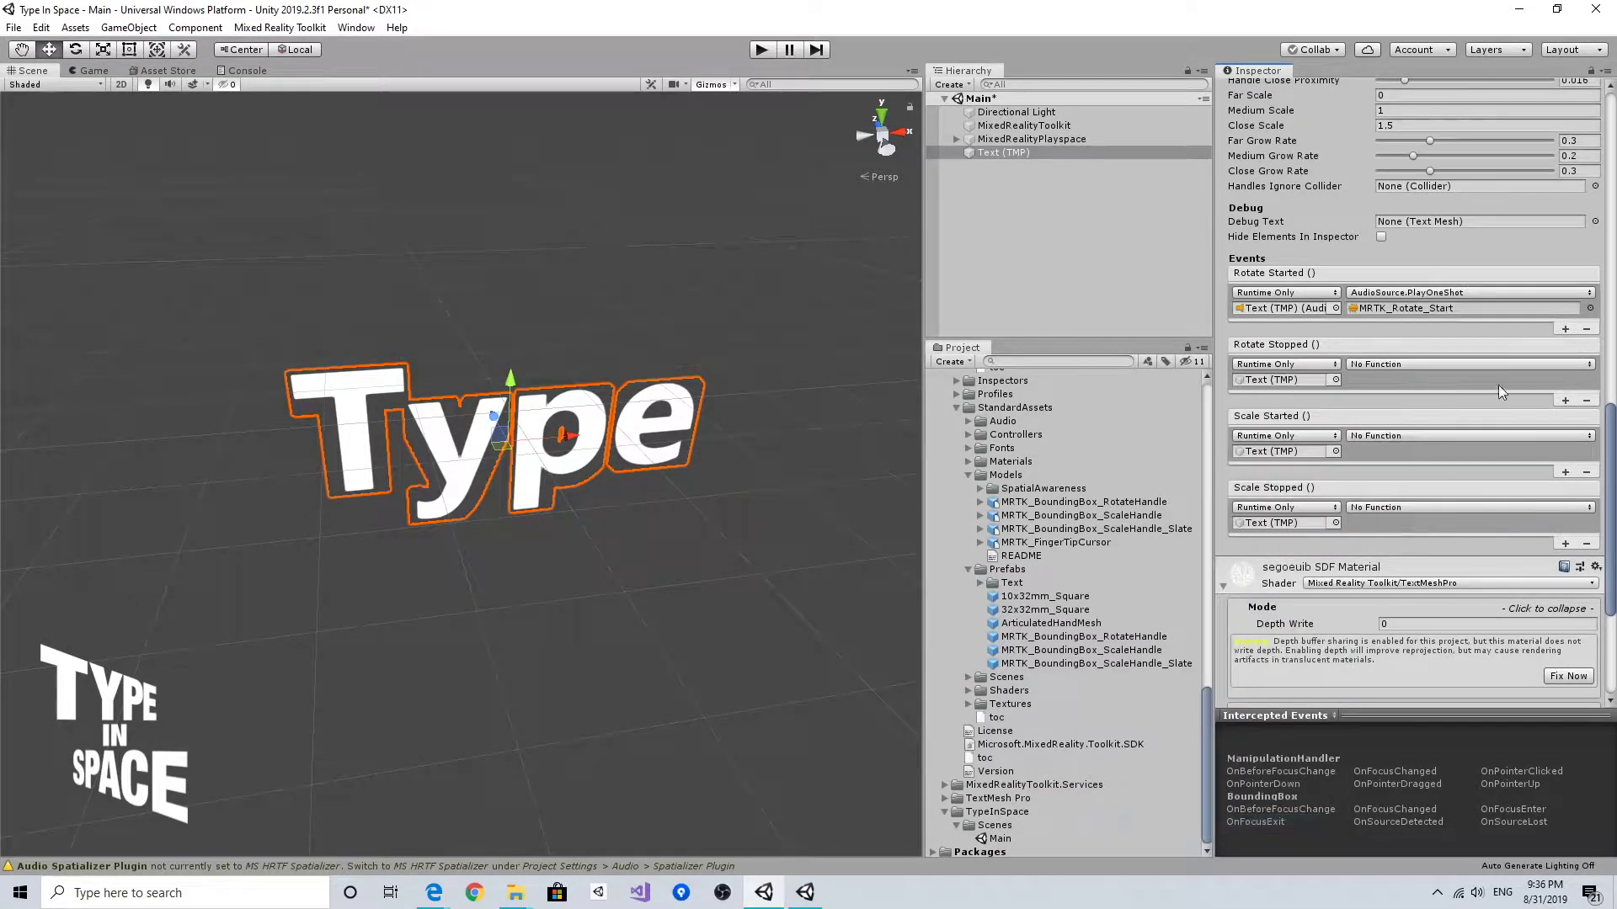
click(1459, 366)
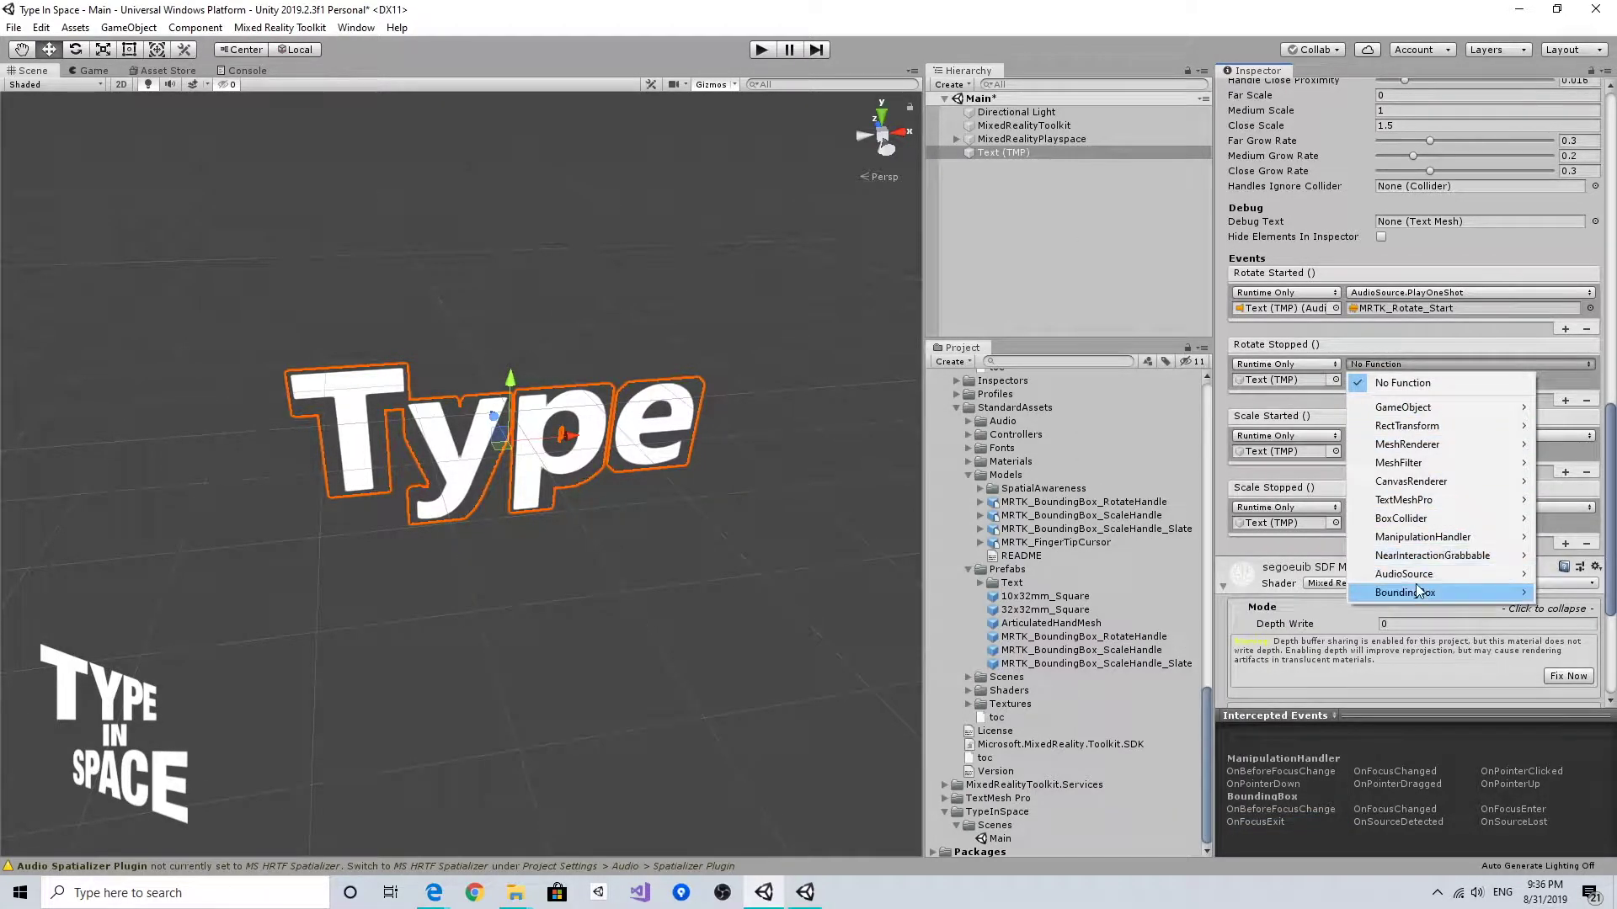
mouse_move(1417, 577)
click(1236, 822)
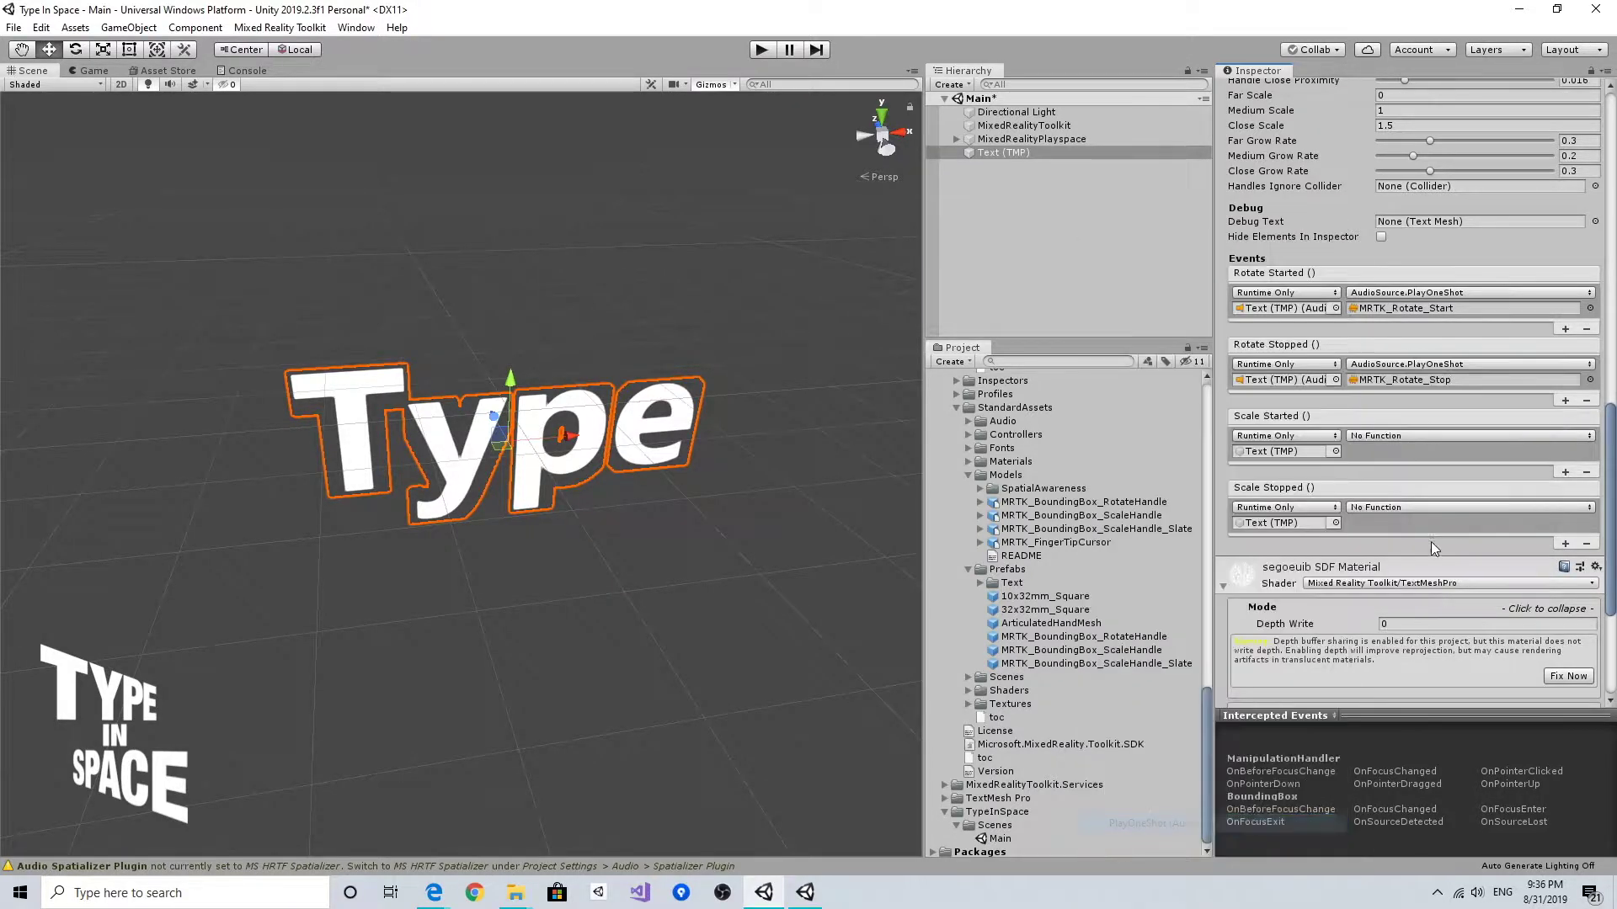
Set Scale Started and Scale Stopped to AudioSource.PlayOneShot with the MRTK_Scale_Start and MRTK_Scale_Stop clips.
click(1422, 435)
mouse_move(1403, 647)
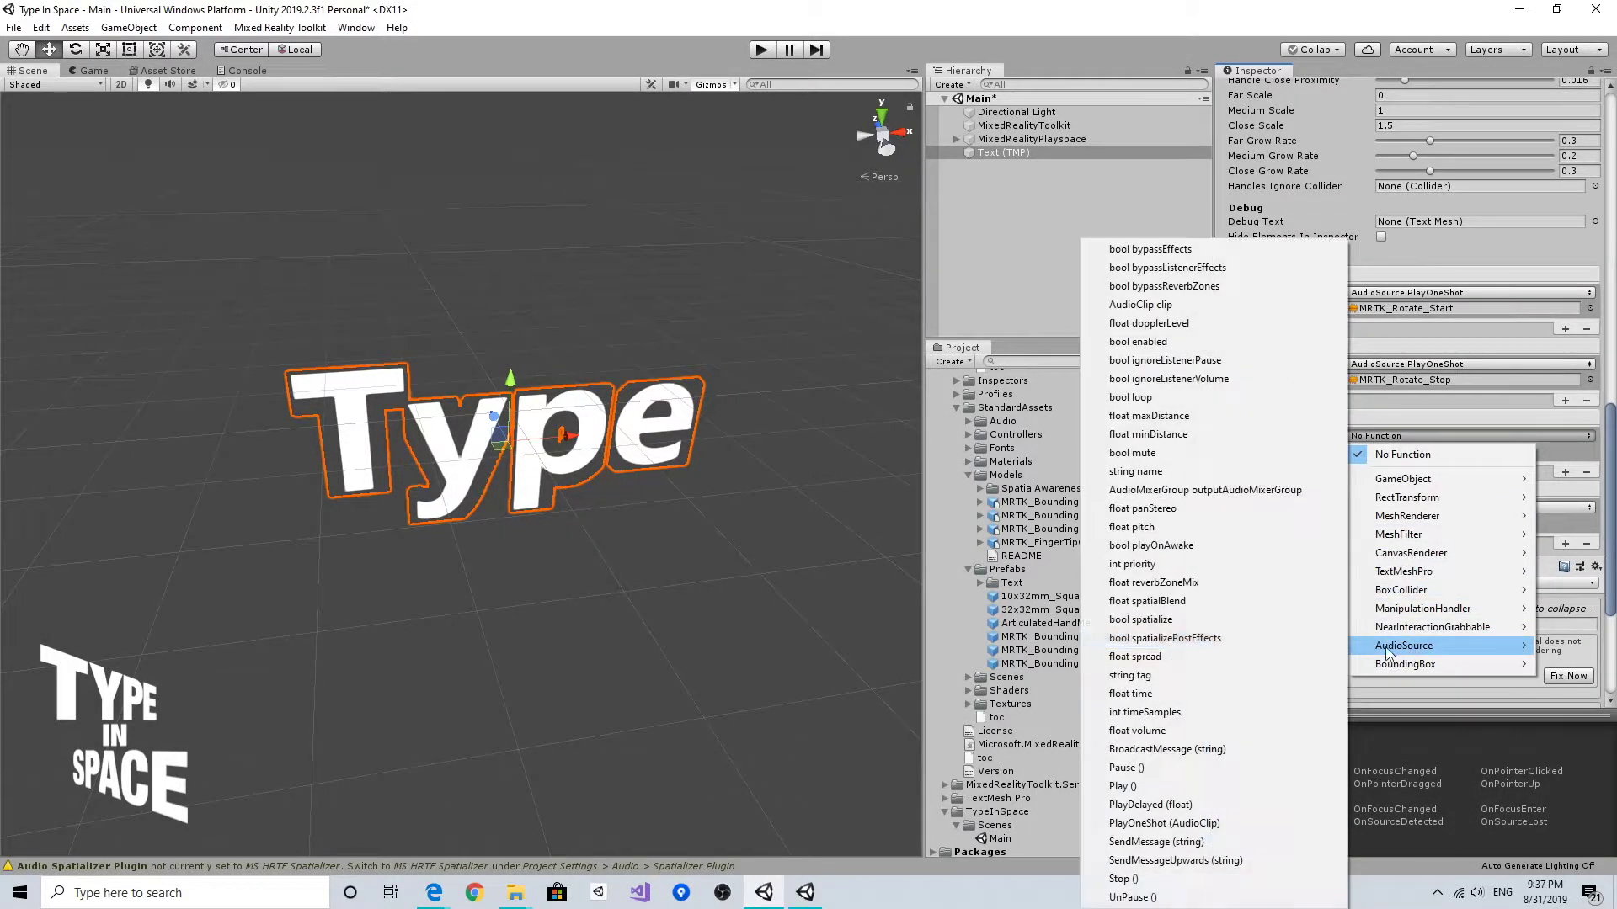
click(1239, 822)
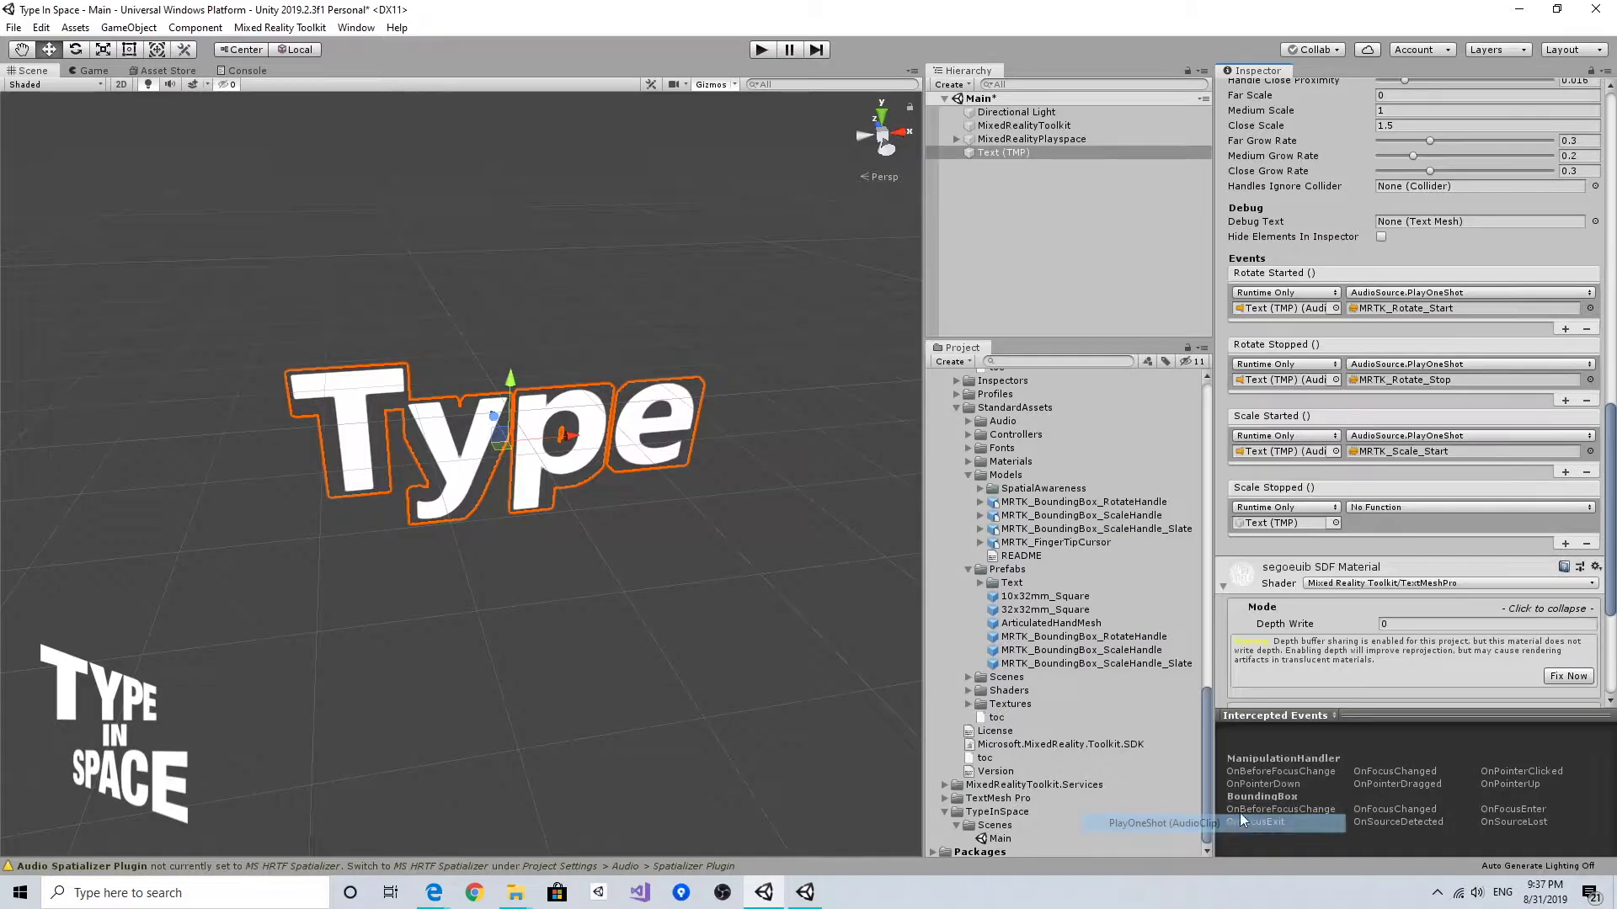
click(1447, 508)
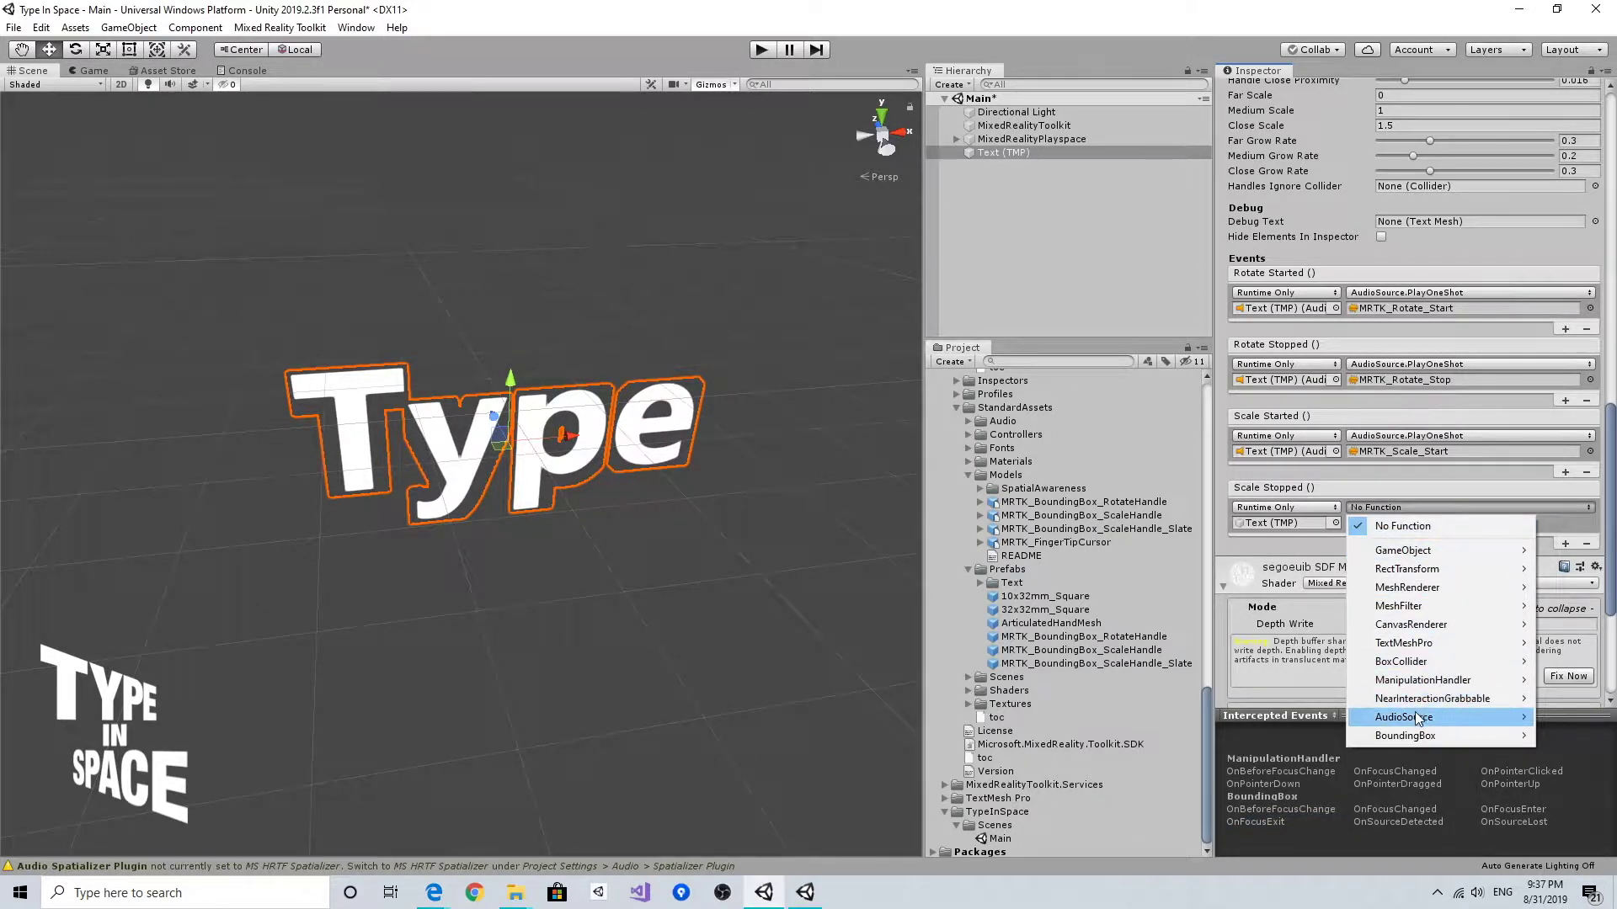
mouse_move(1417, 718)
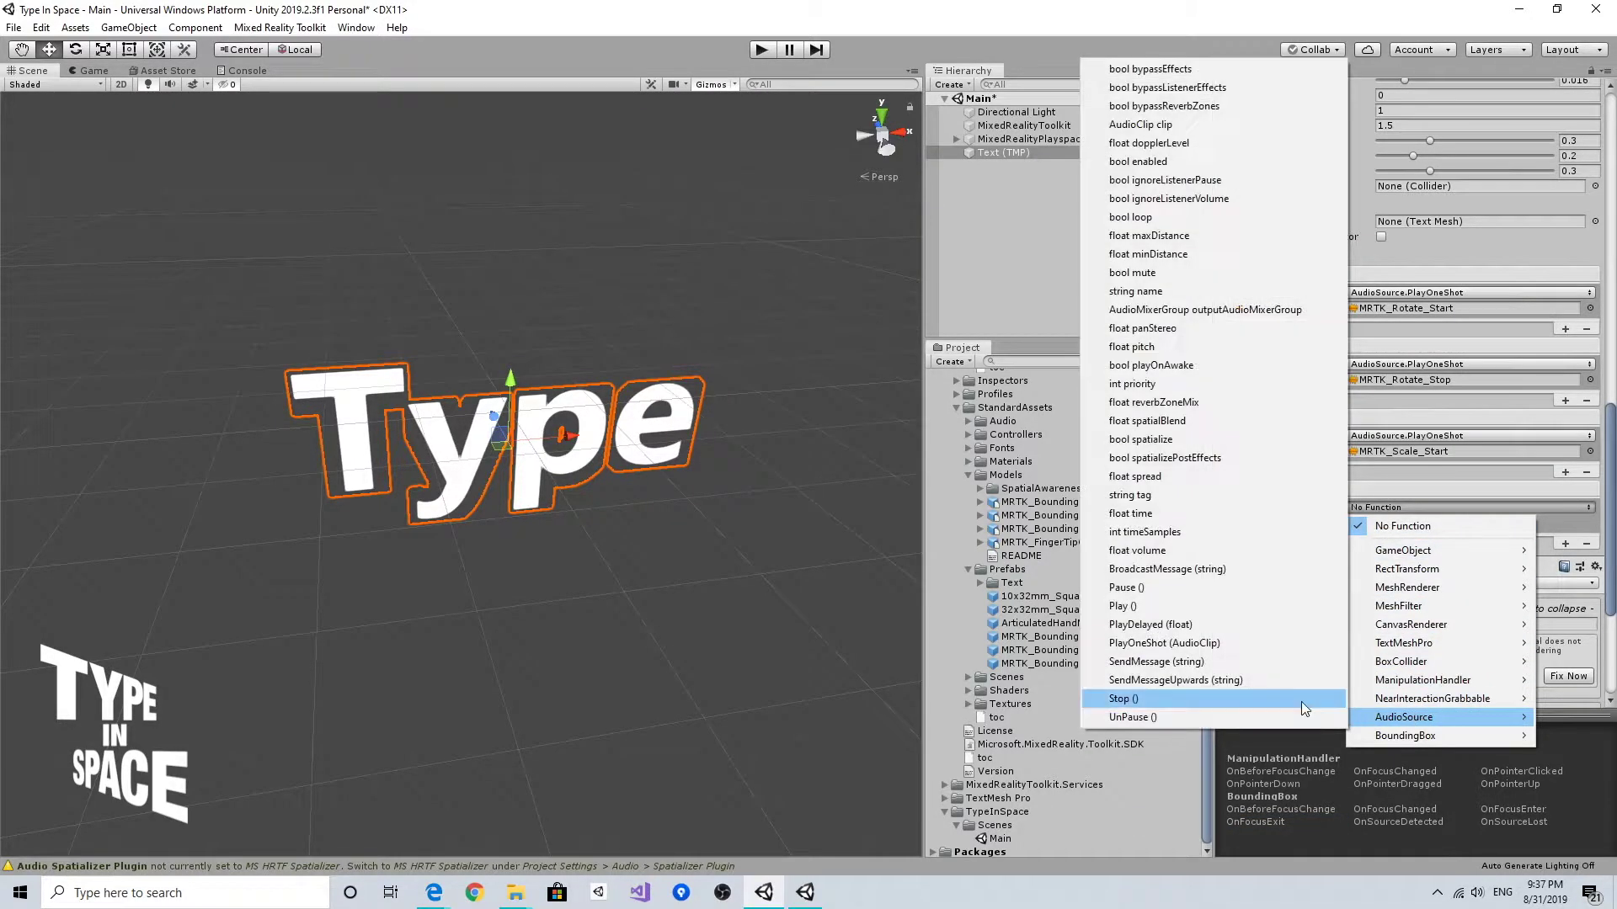
click(1259, 643)
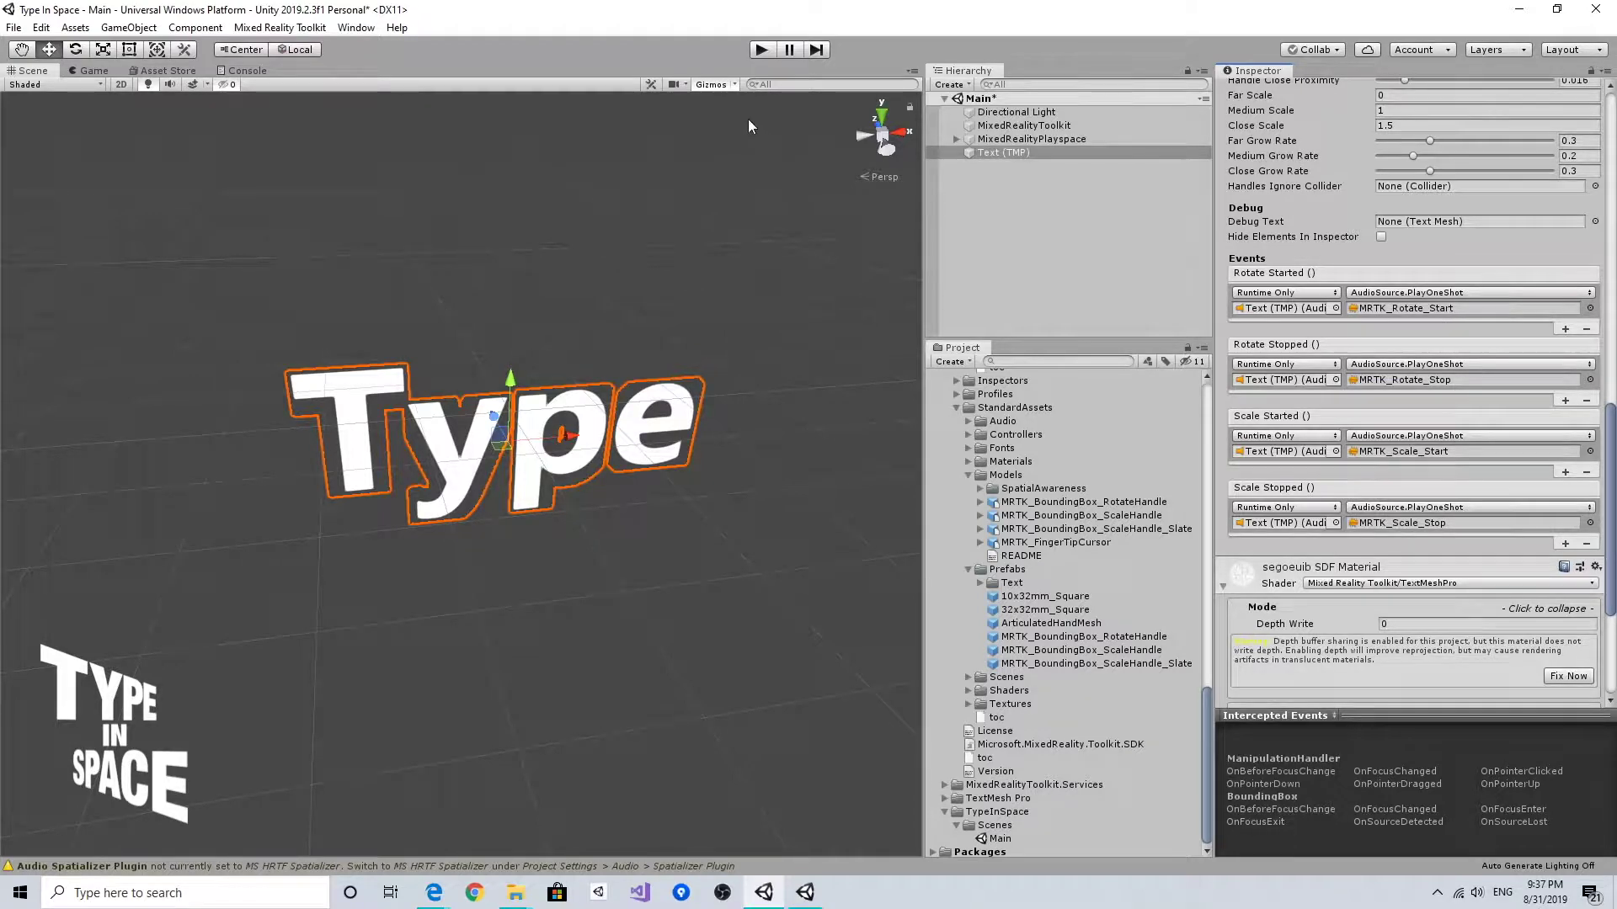
Run the scene and enlarge the text by its upper corner handle to a scale of about 1.29.
click(762, 51)
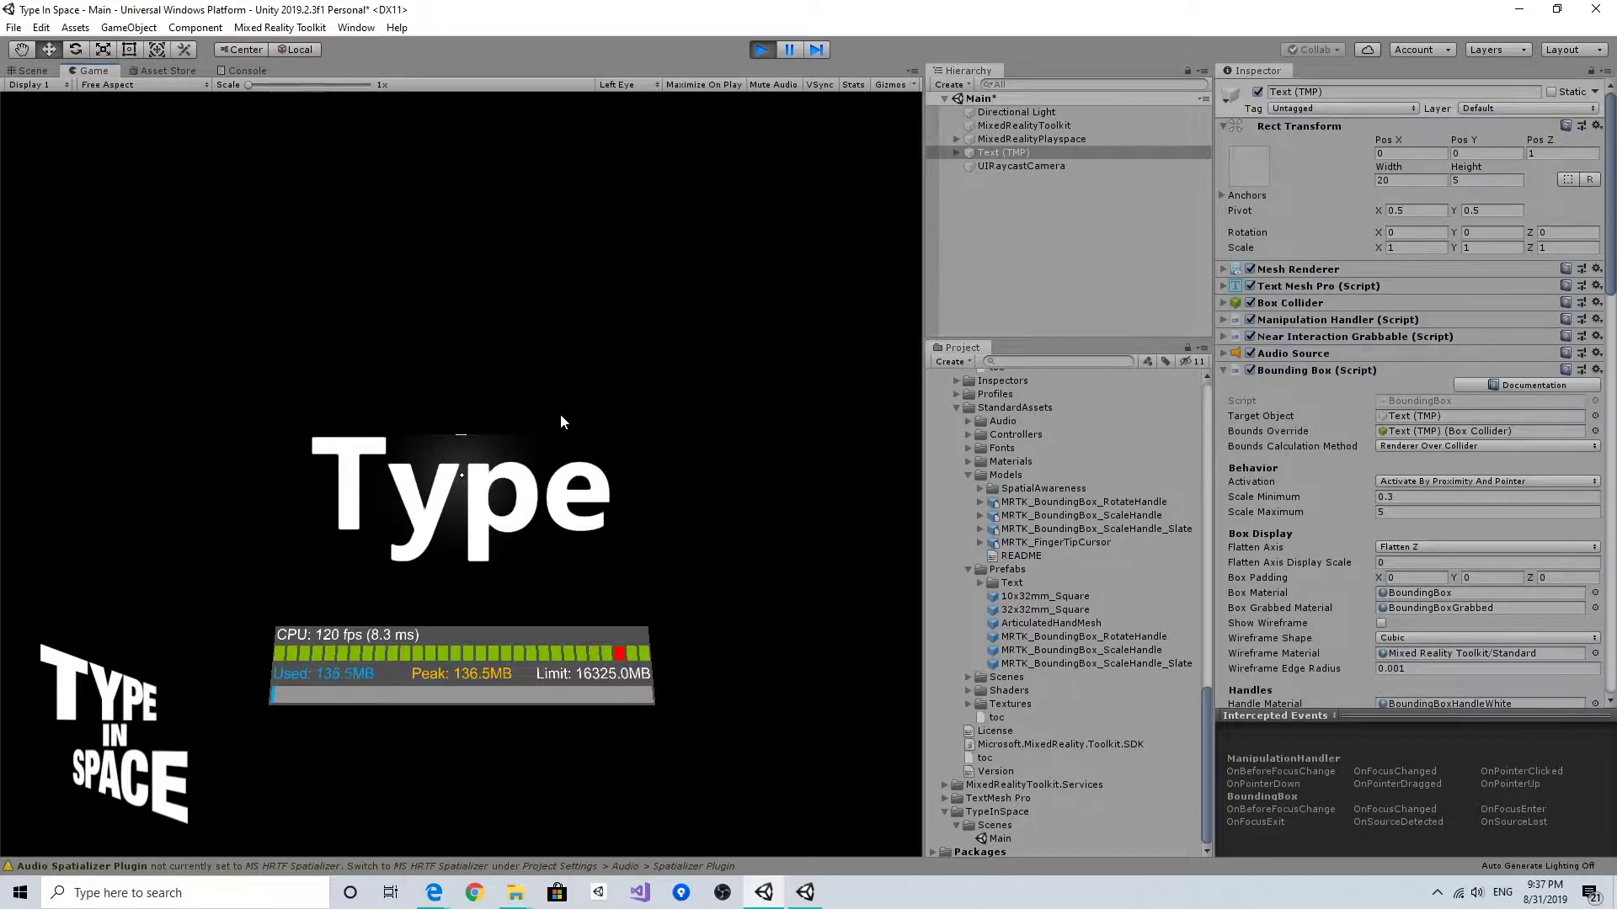
key(w)
key(d)
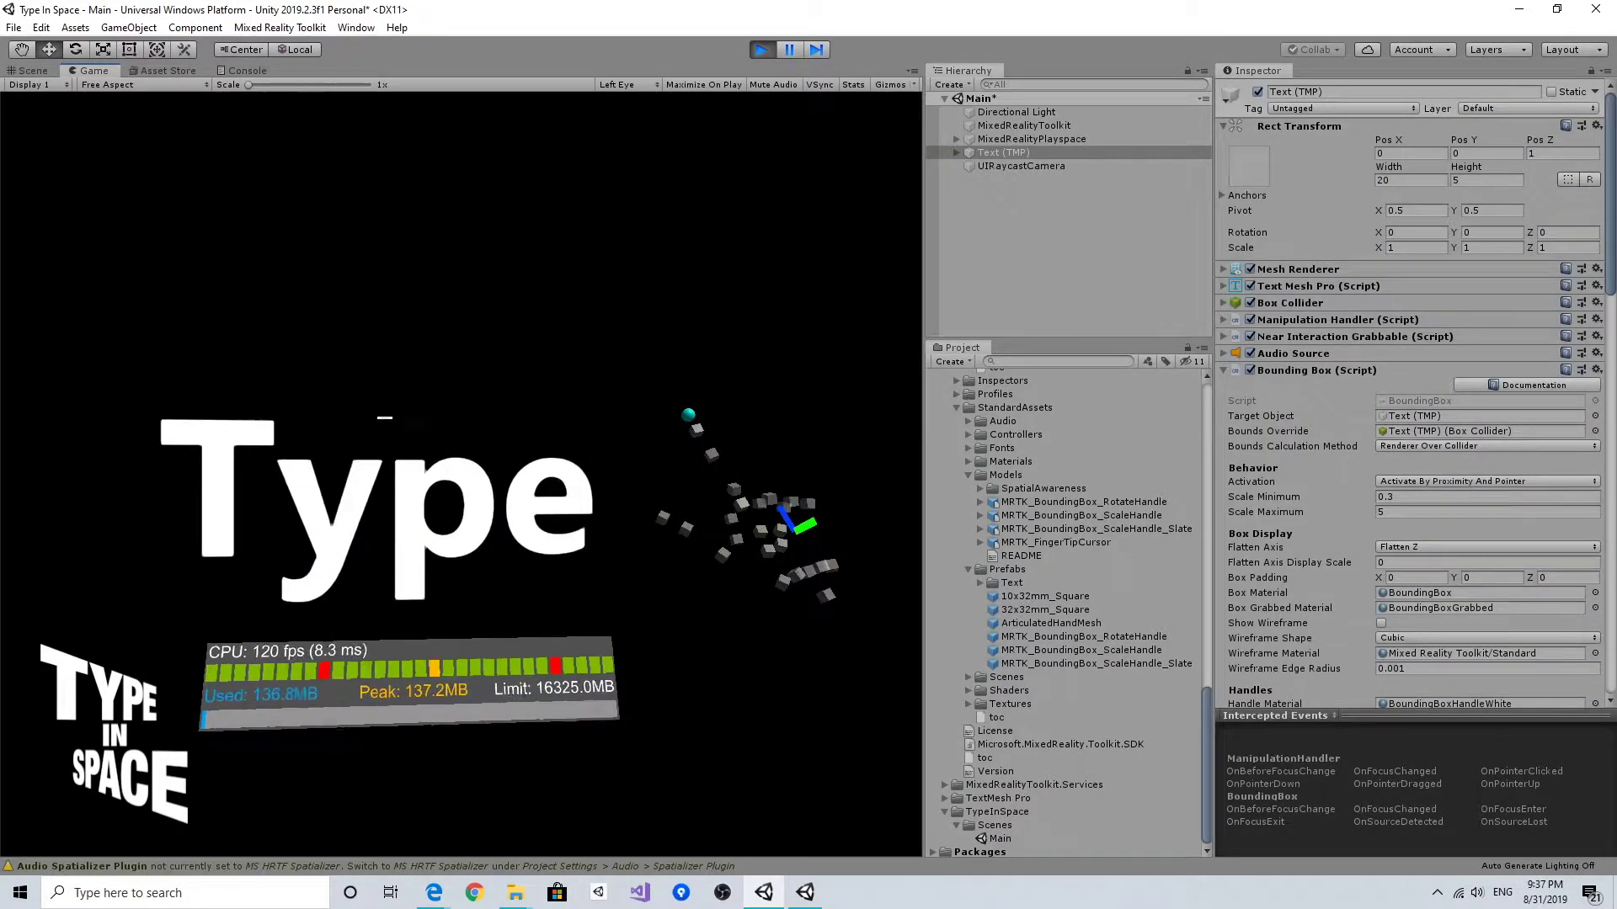
key(w)
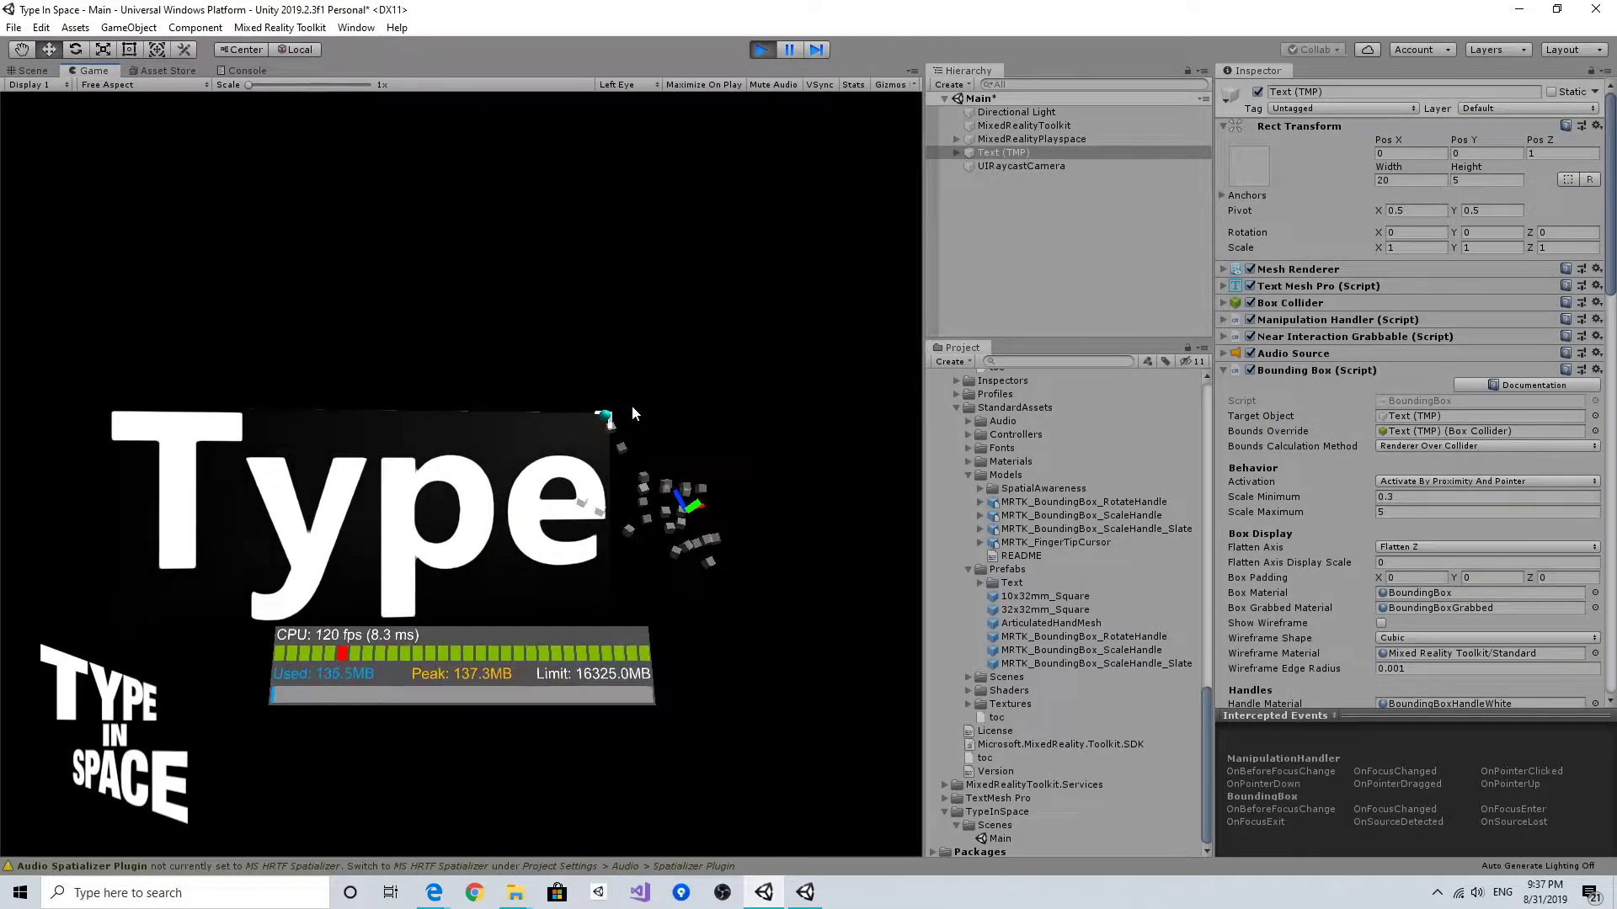
drag(645, 403, 793, 387)
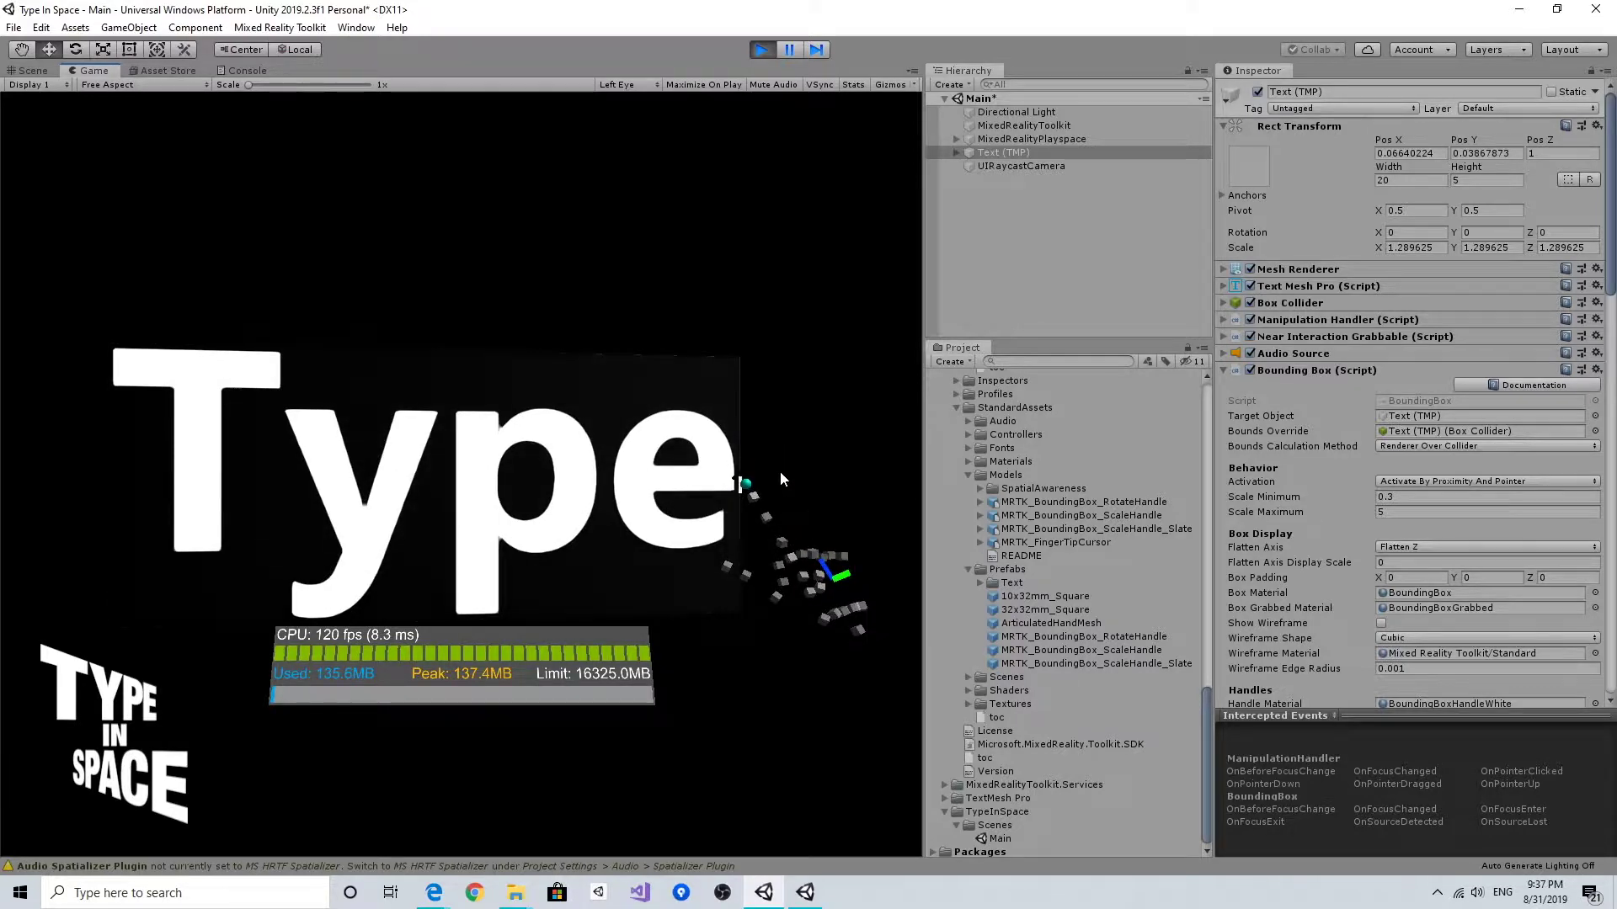
Rotate the text by its side handle to about -39 degrees around the Y axis.
drag(780, 471, 608, 497)
drag(760, 478, 695, 473)
key(s)
right_drag(635, 478, 402, 492)
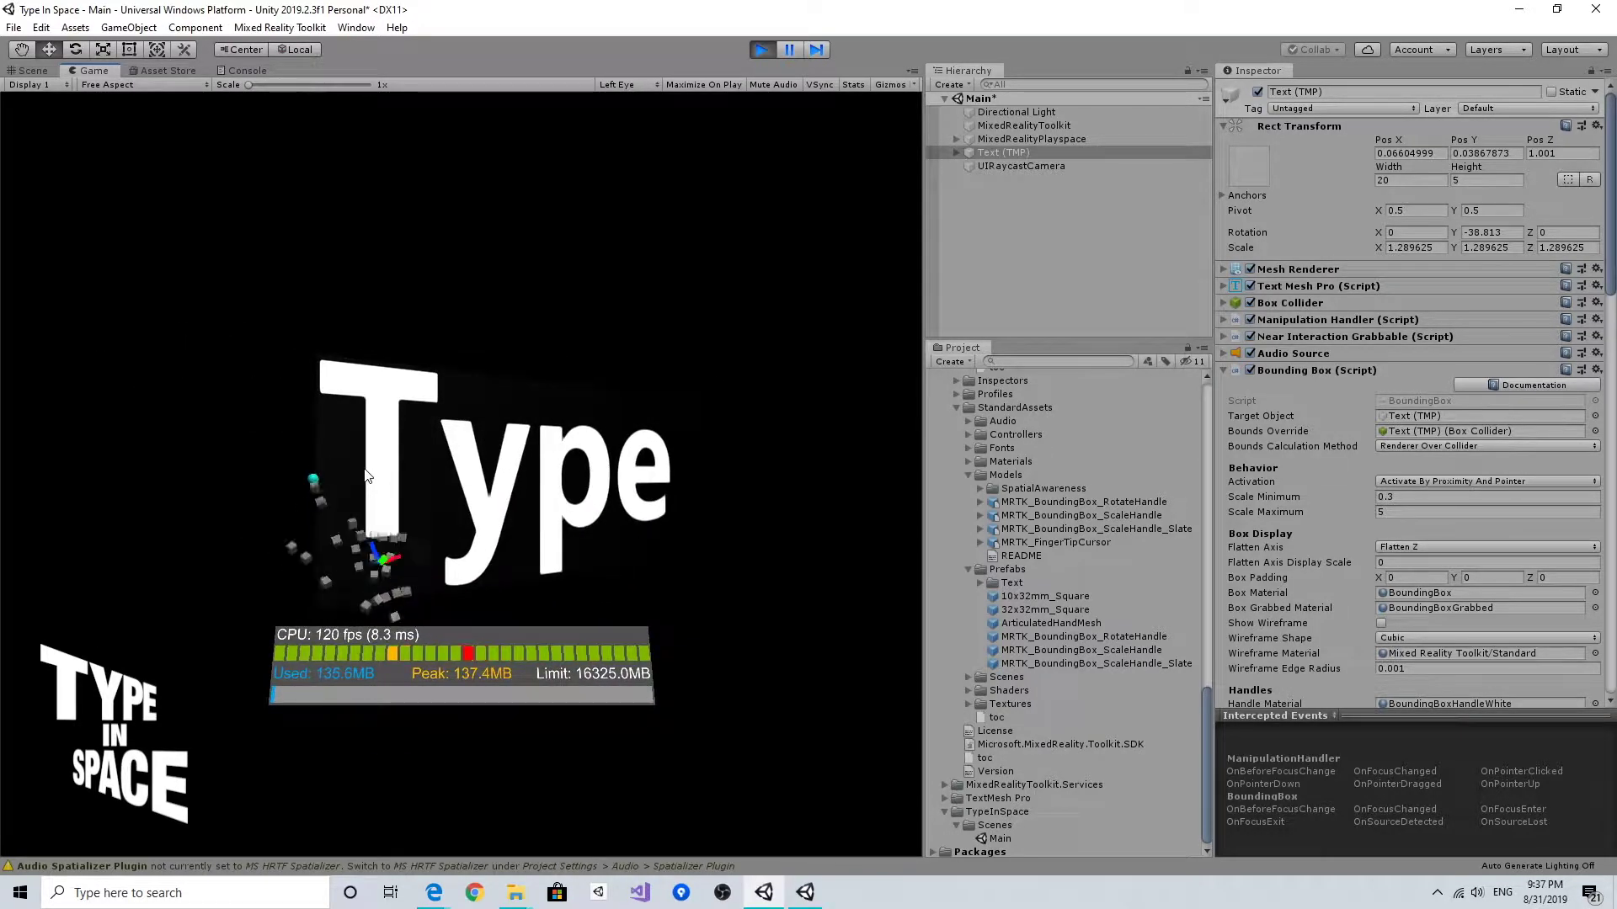
Test grabbing the text with the simulated hand and moving it around the running scene.
drag(379, 488, 535, 474)
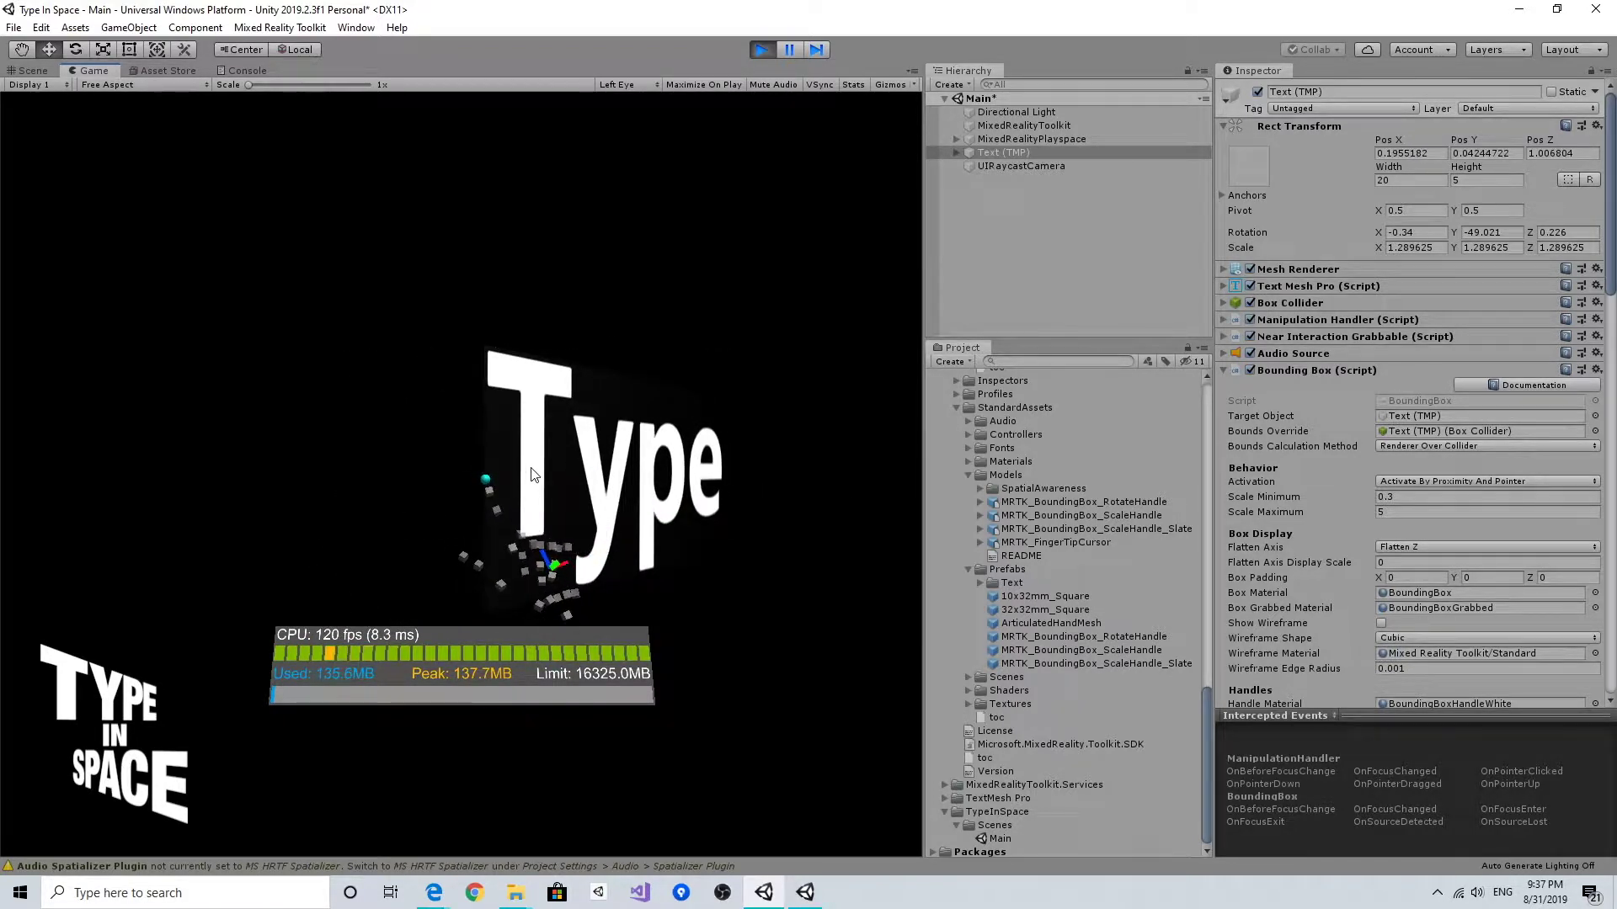
key(w)
key(s)
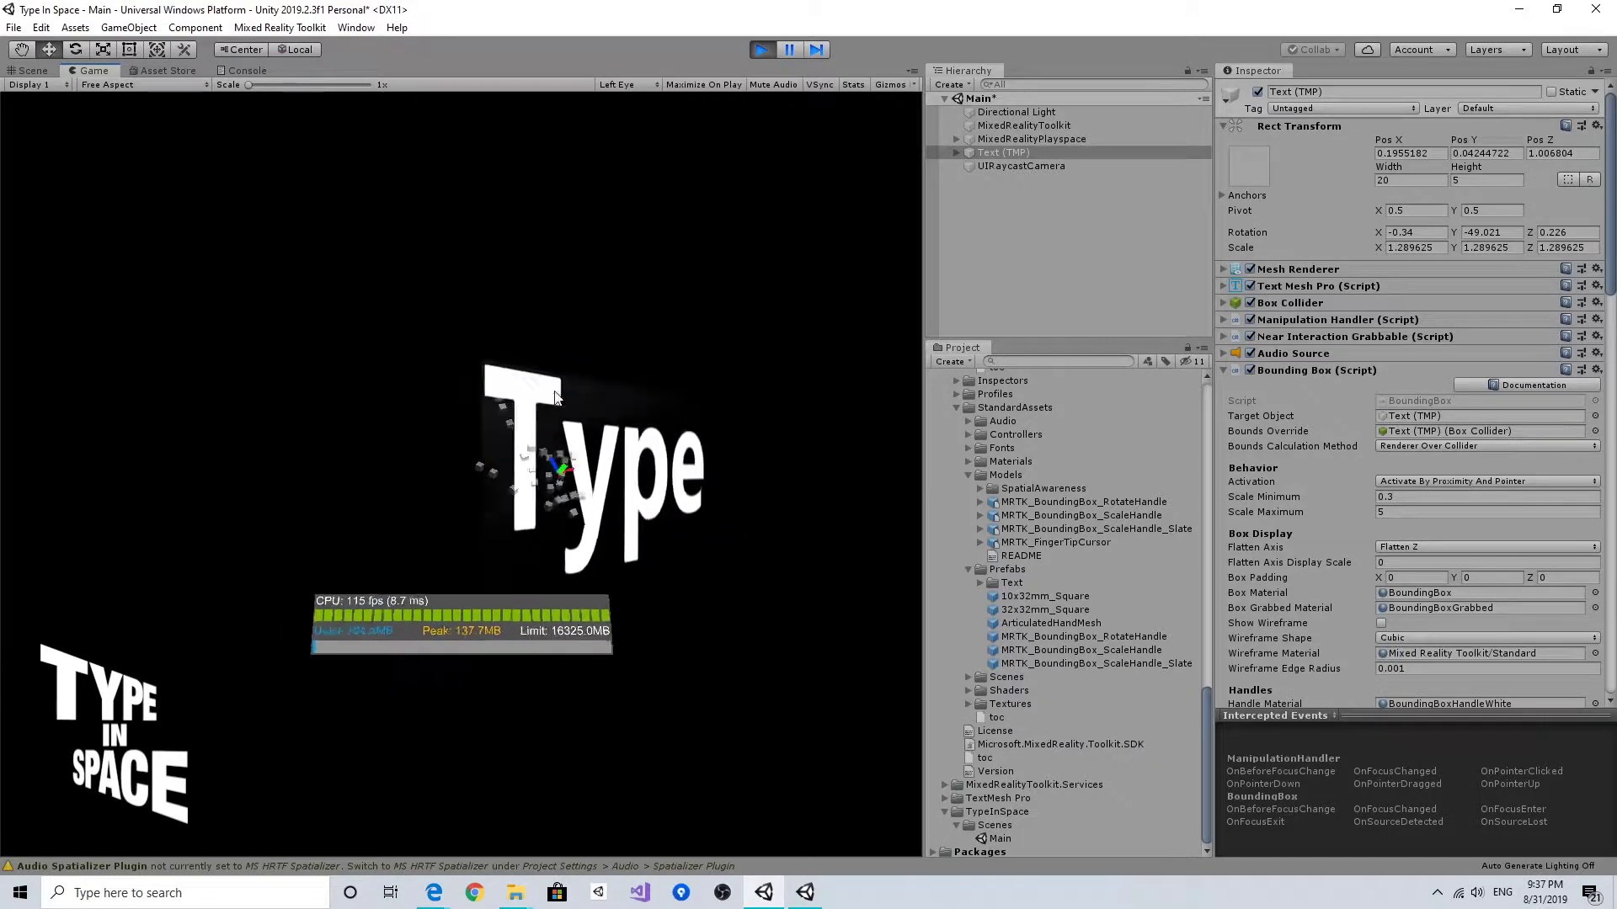
right_drag(554, 392, 609, 472)
drag(610, 472, 493, 500)
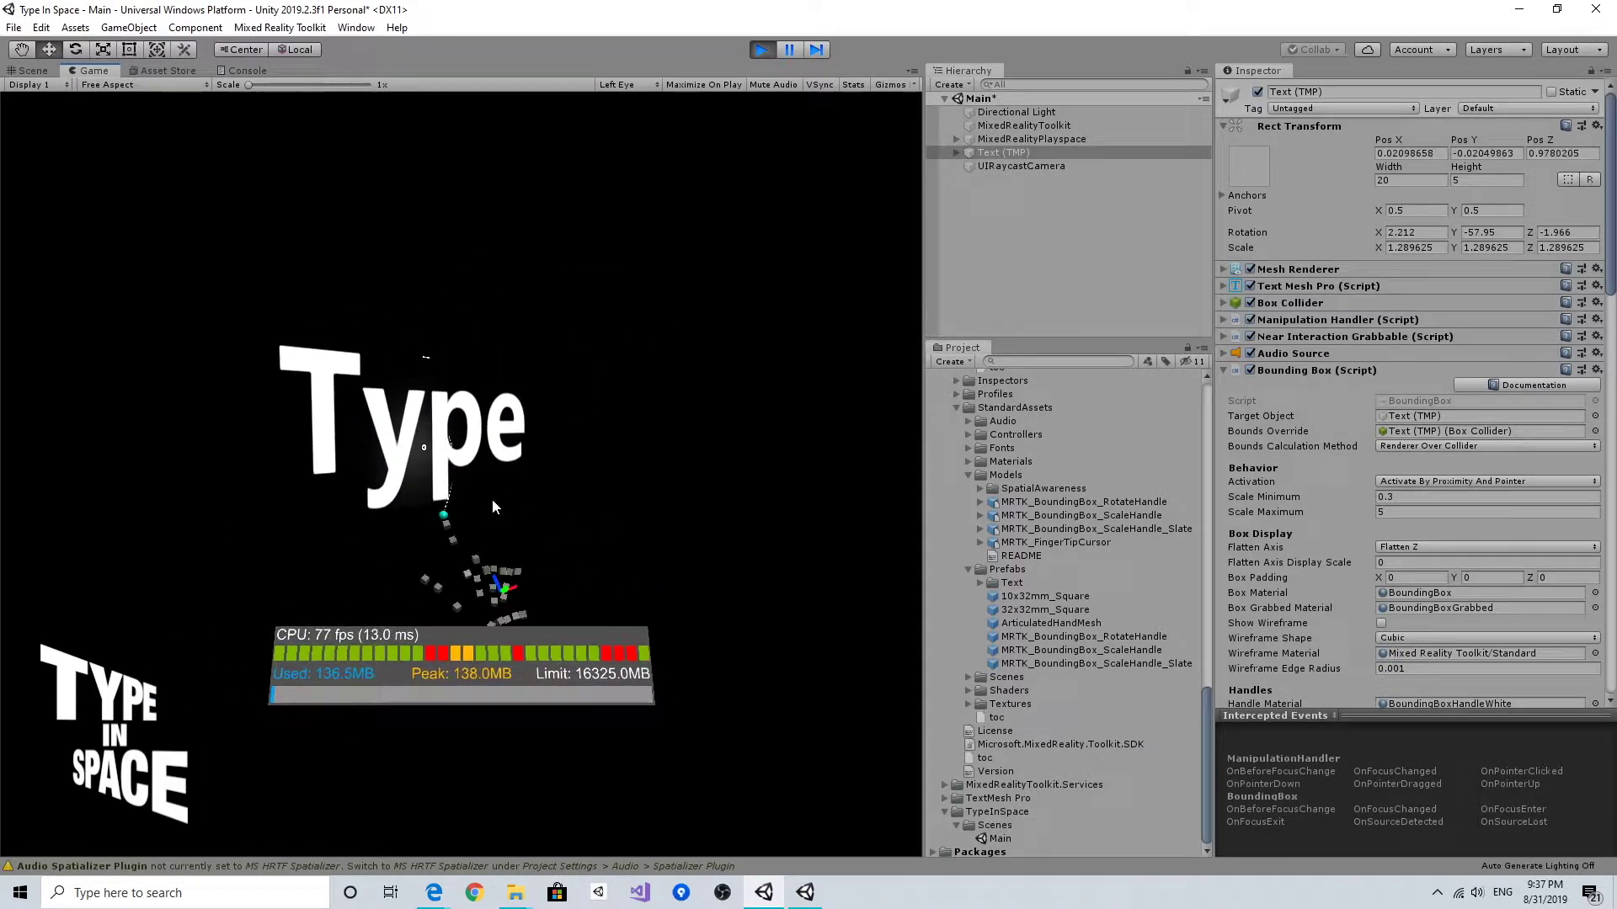
key(s)
key(d)
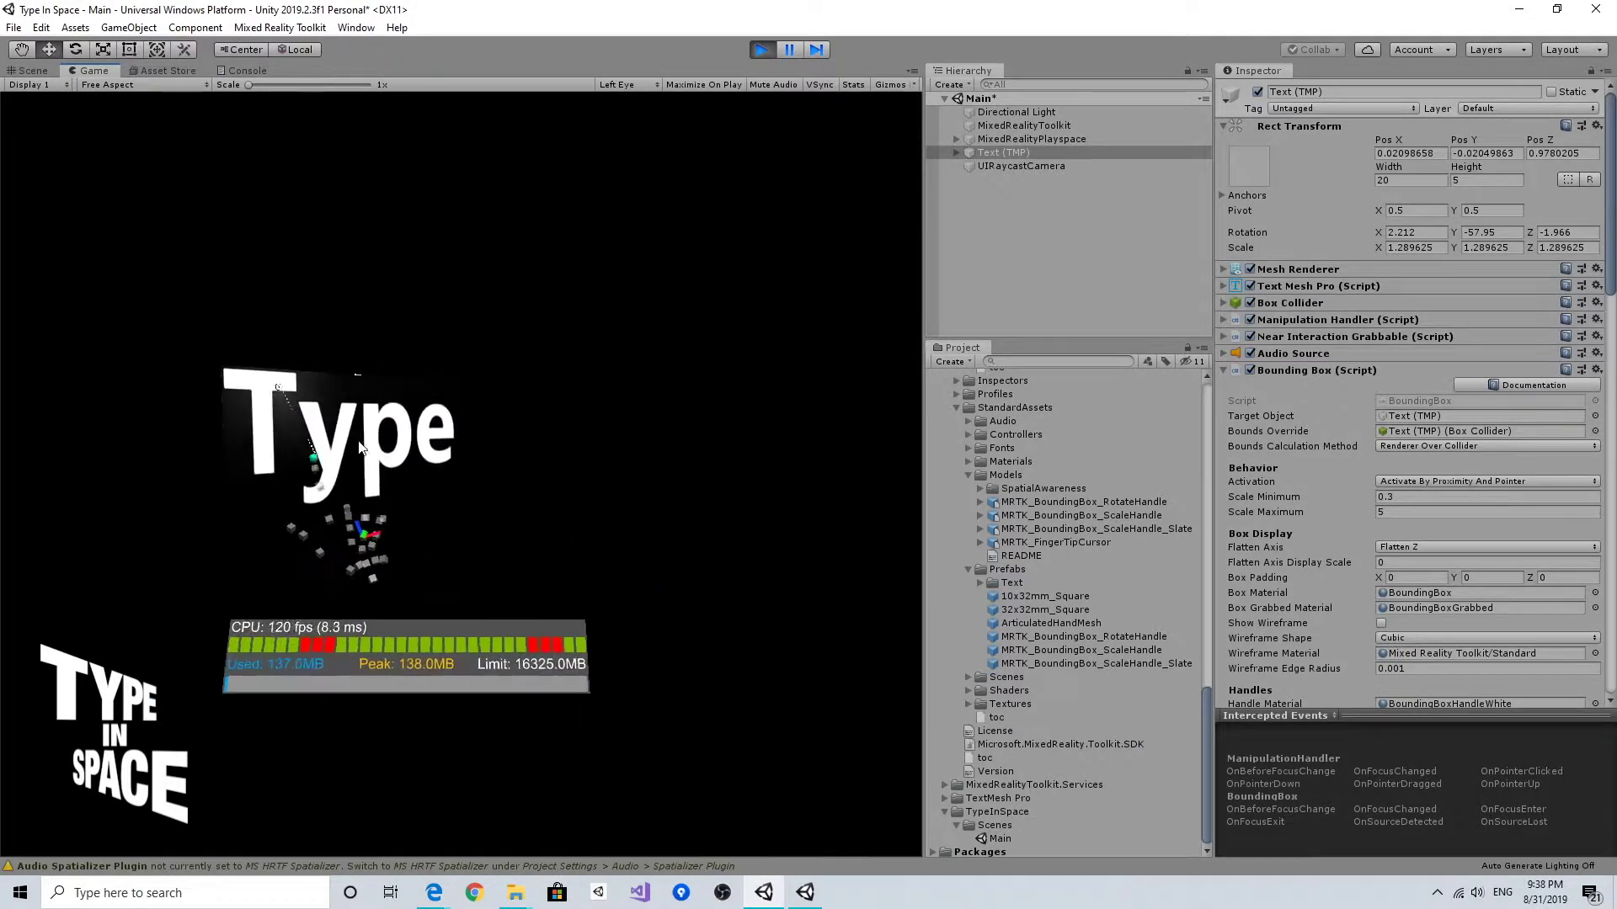
drag(305, 421, 520, 530)
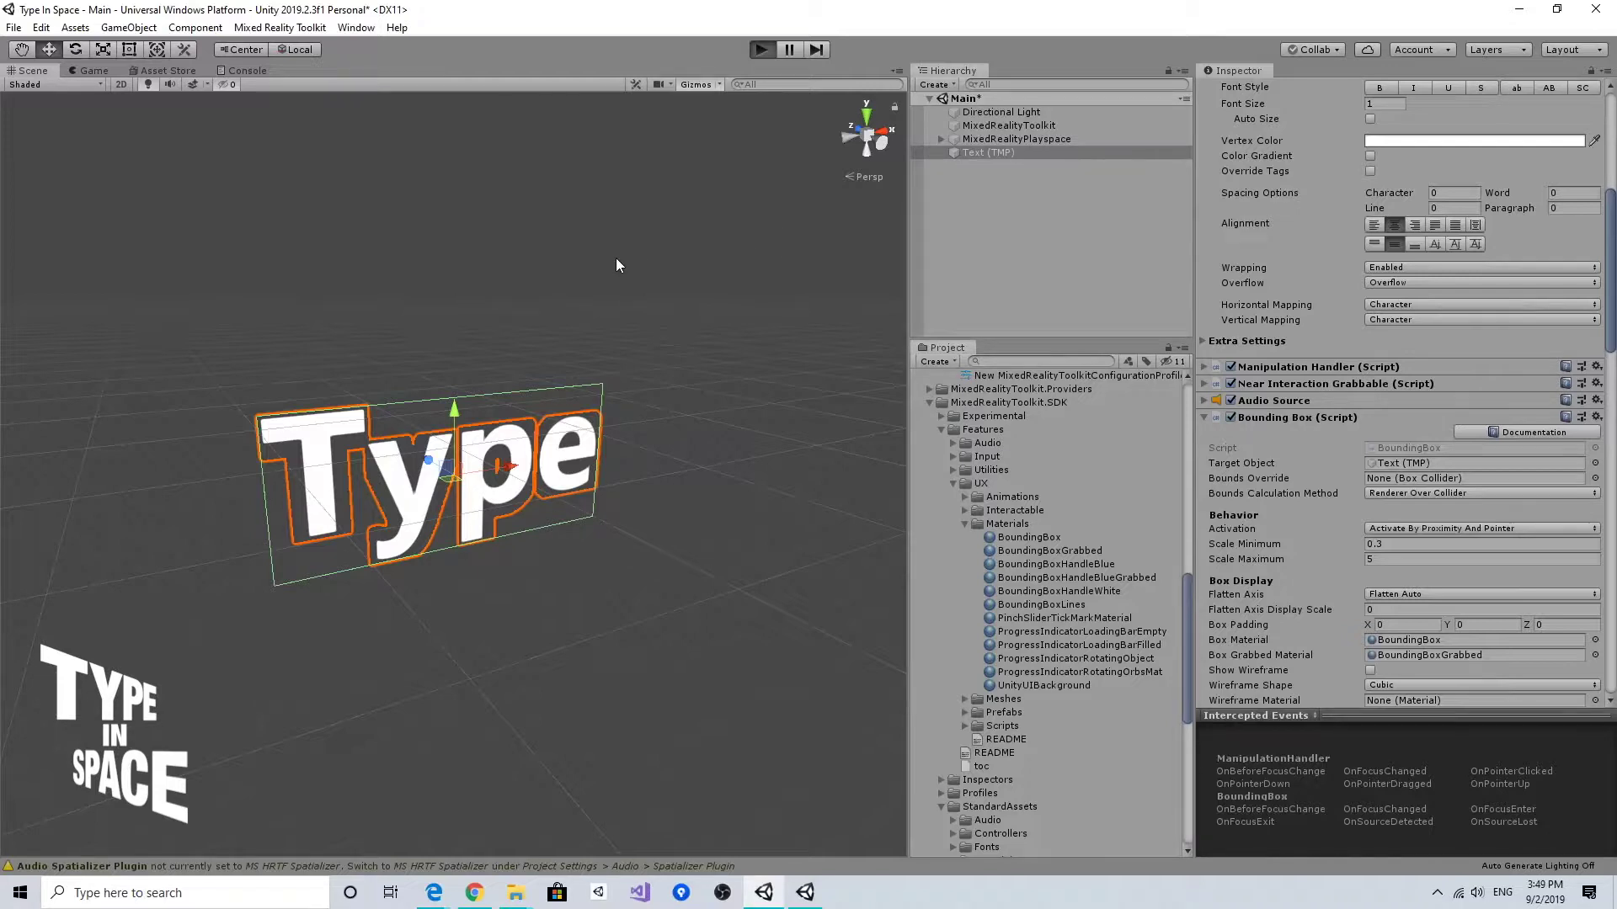
Run the scene again and test scaling the text with the simulated hand on its corner handle.
key(ctrl+p)
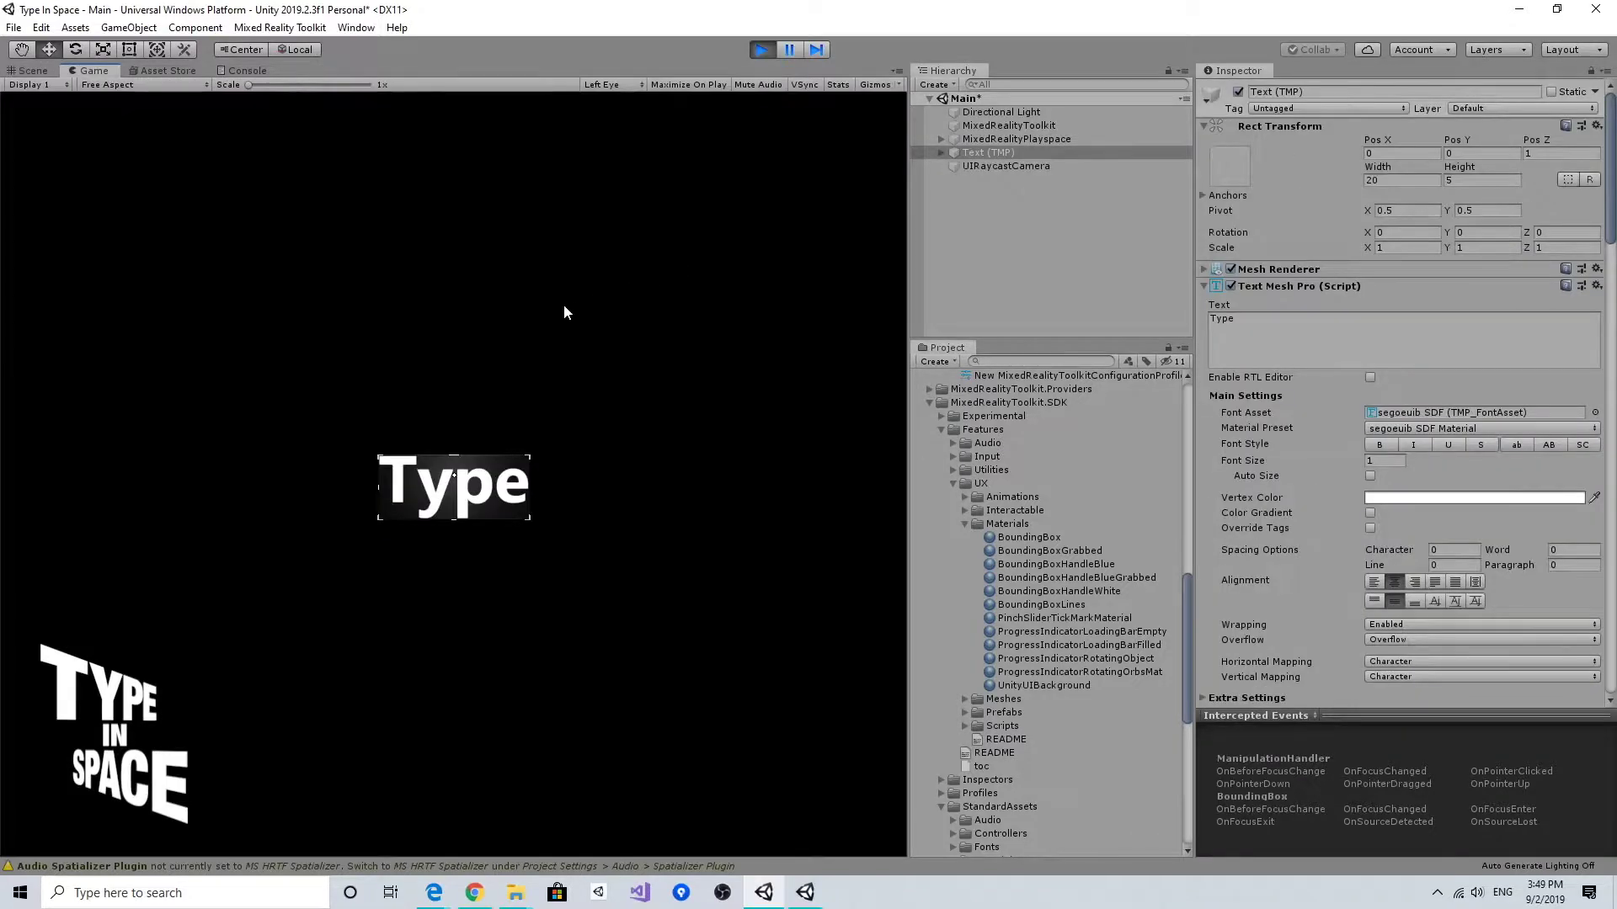
key(w)
right_drag(583, 296, 637, 298)
key(space)
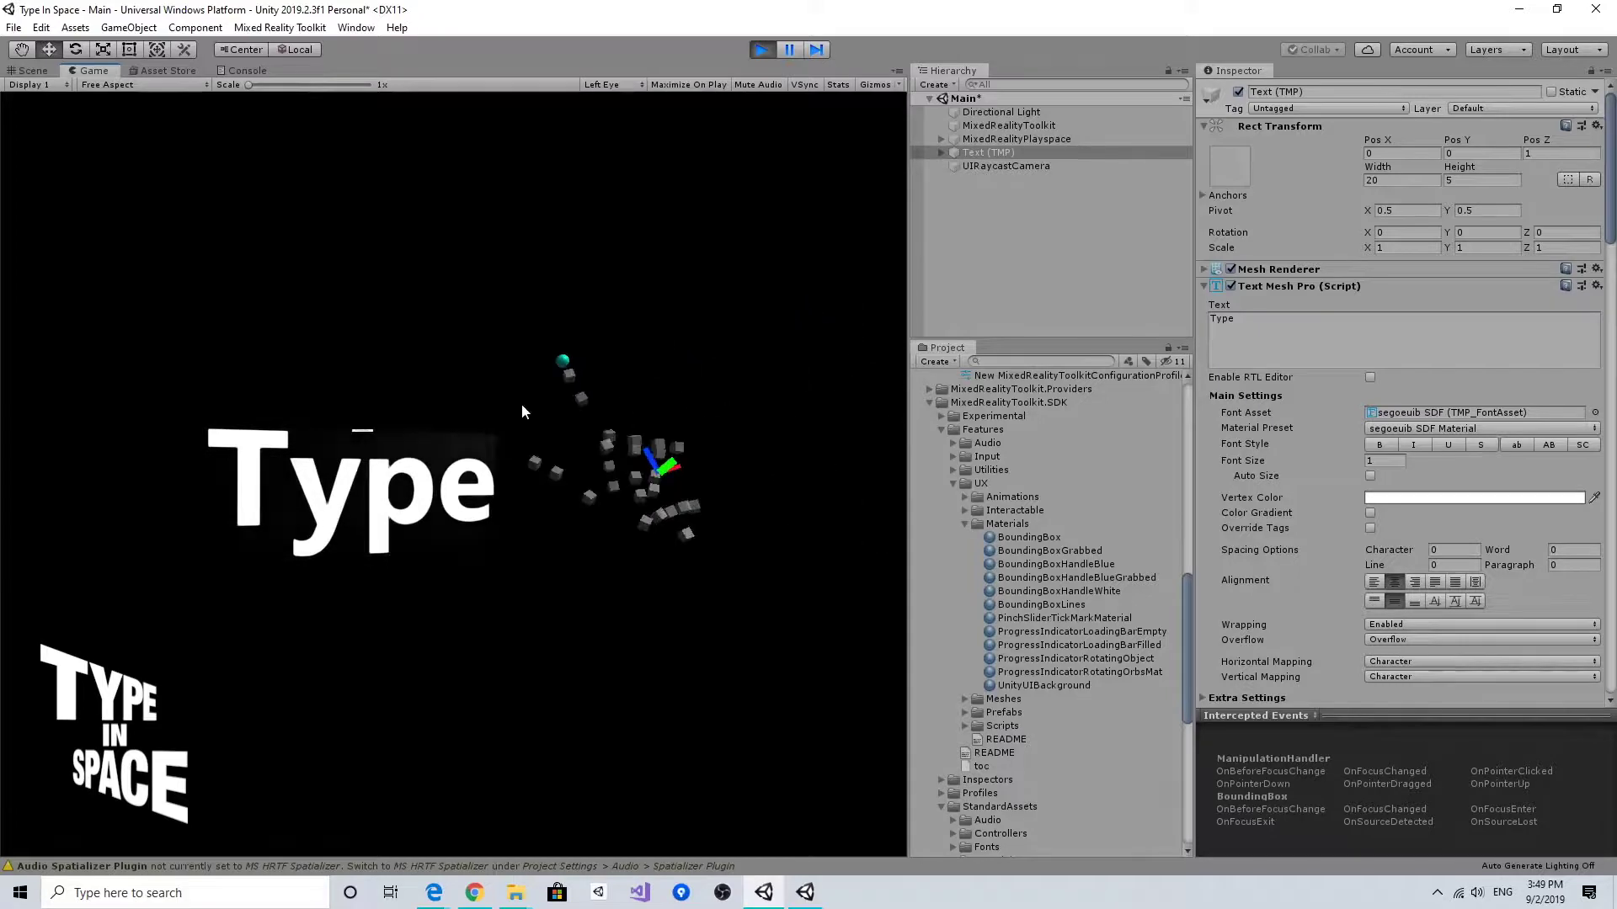
drag(516, 437, 243, 505)
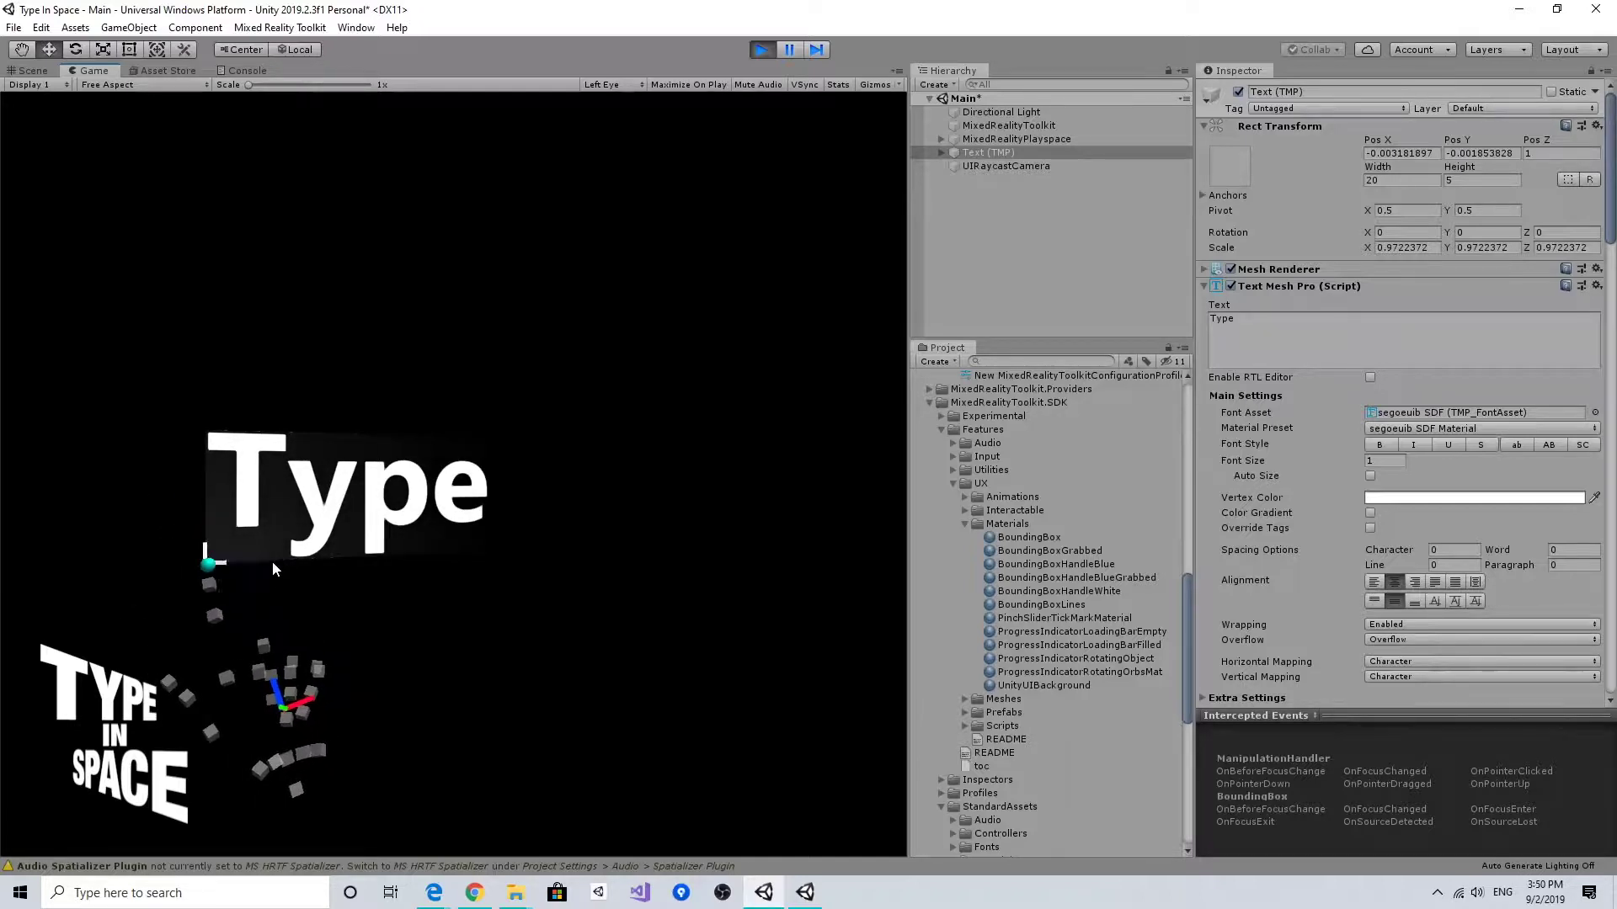
Scale the text by its lower corner handle, tilt it about 5 degrees around X and stop the scene.
drag(260, 569, 59, 619)
drag(130, 676, 288, 638)
mouse_move(425, 563)
mouse_down()
mouse_move(465, 452)
mouse_move(440, 584)
mouse_up()
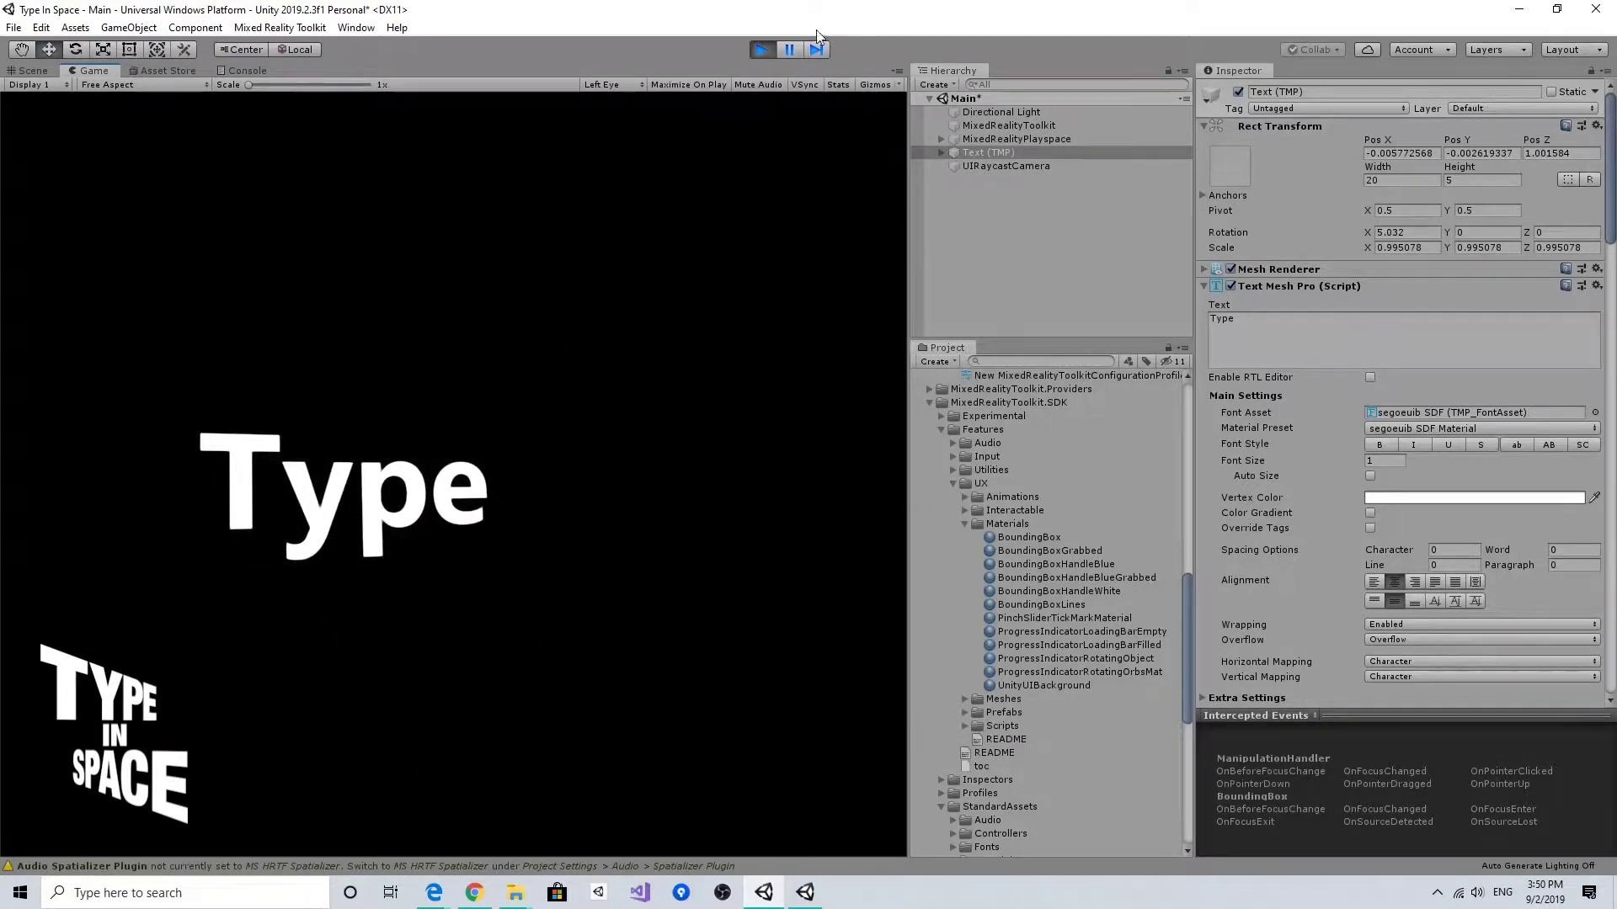
click(761, 50)
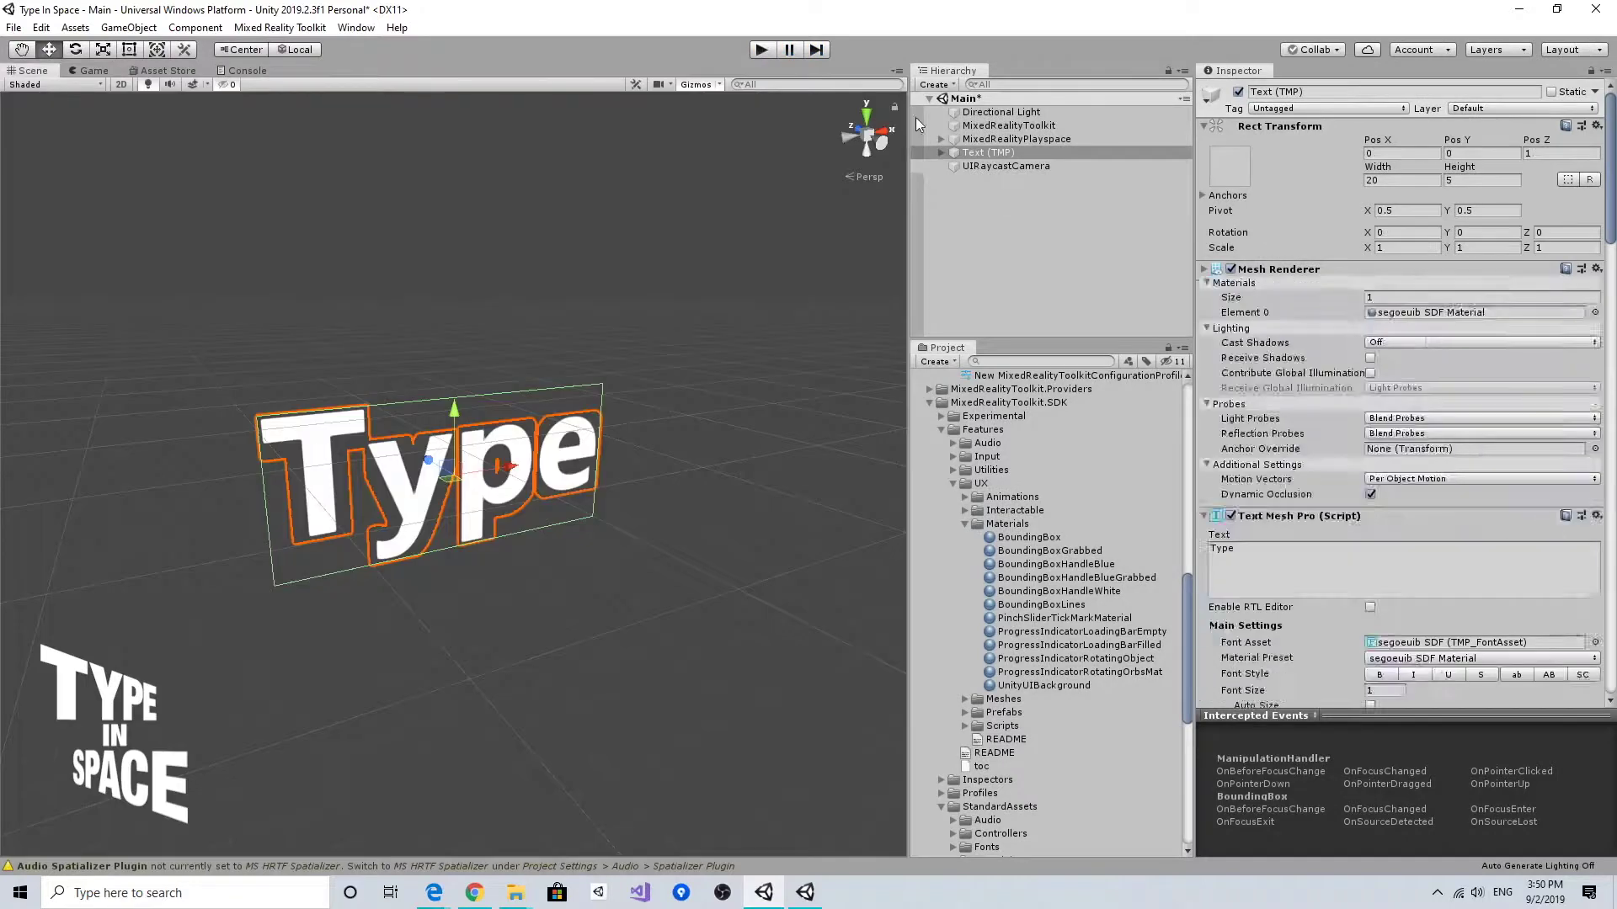
Open the BoundingBox material used by Text (TMP)'s Bounding Box and enable its Ignore Z Scale option.
click(1009, 154)
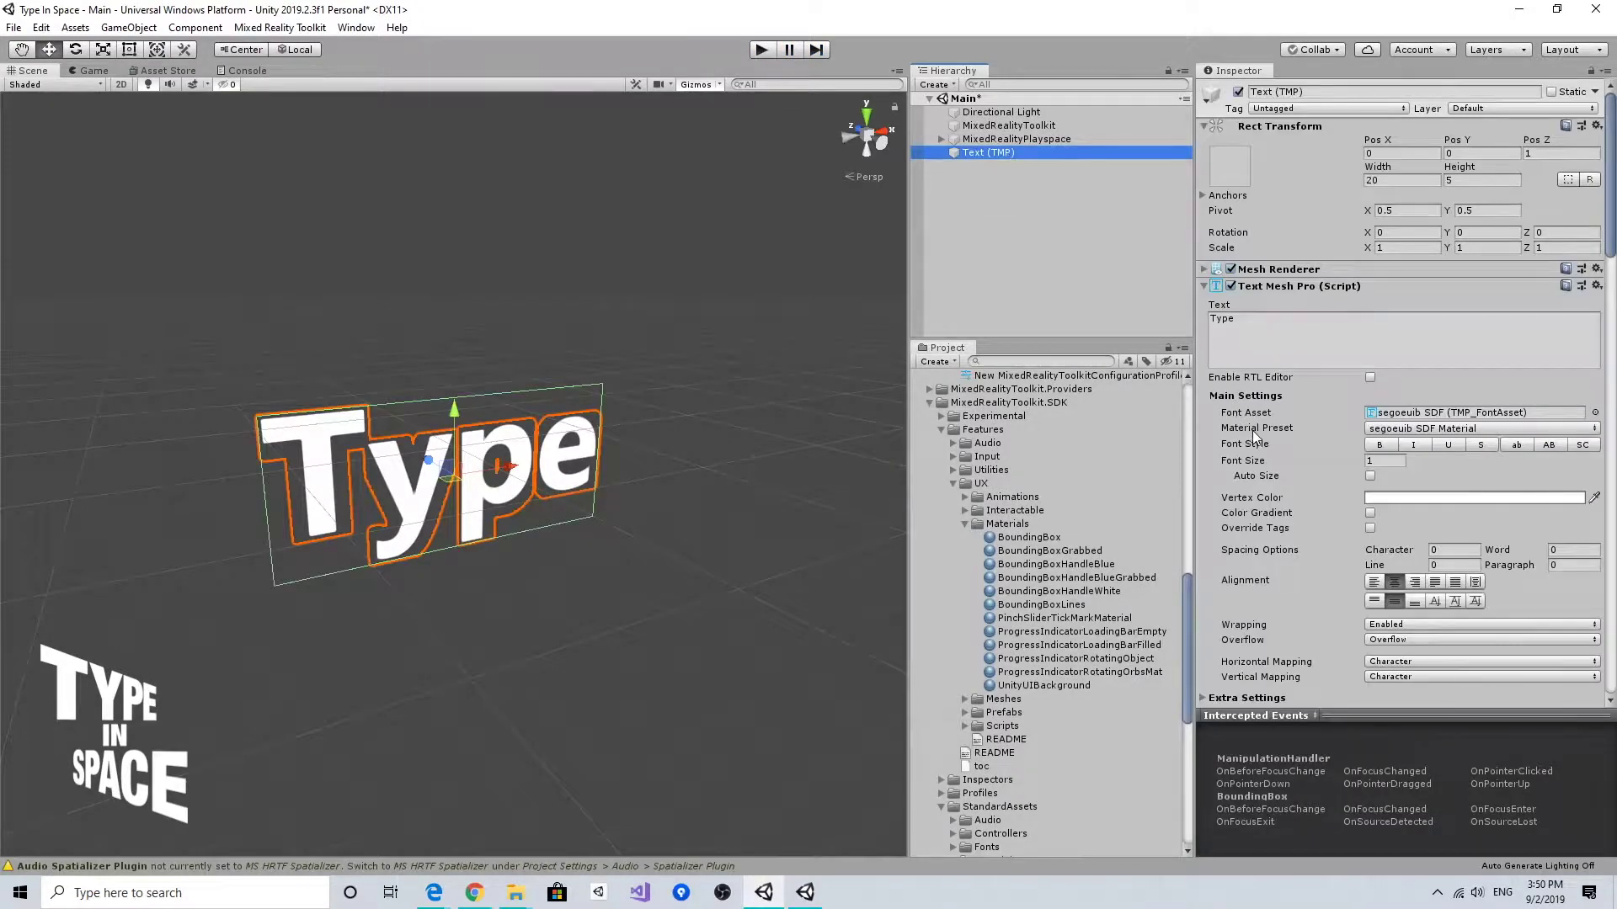
scroll(1253, 429, down, 15)
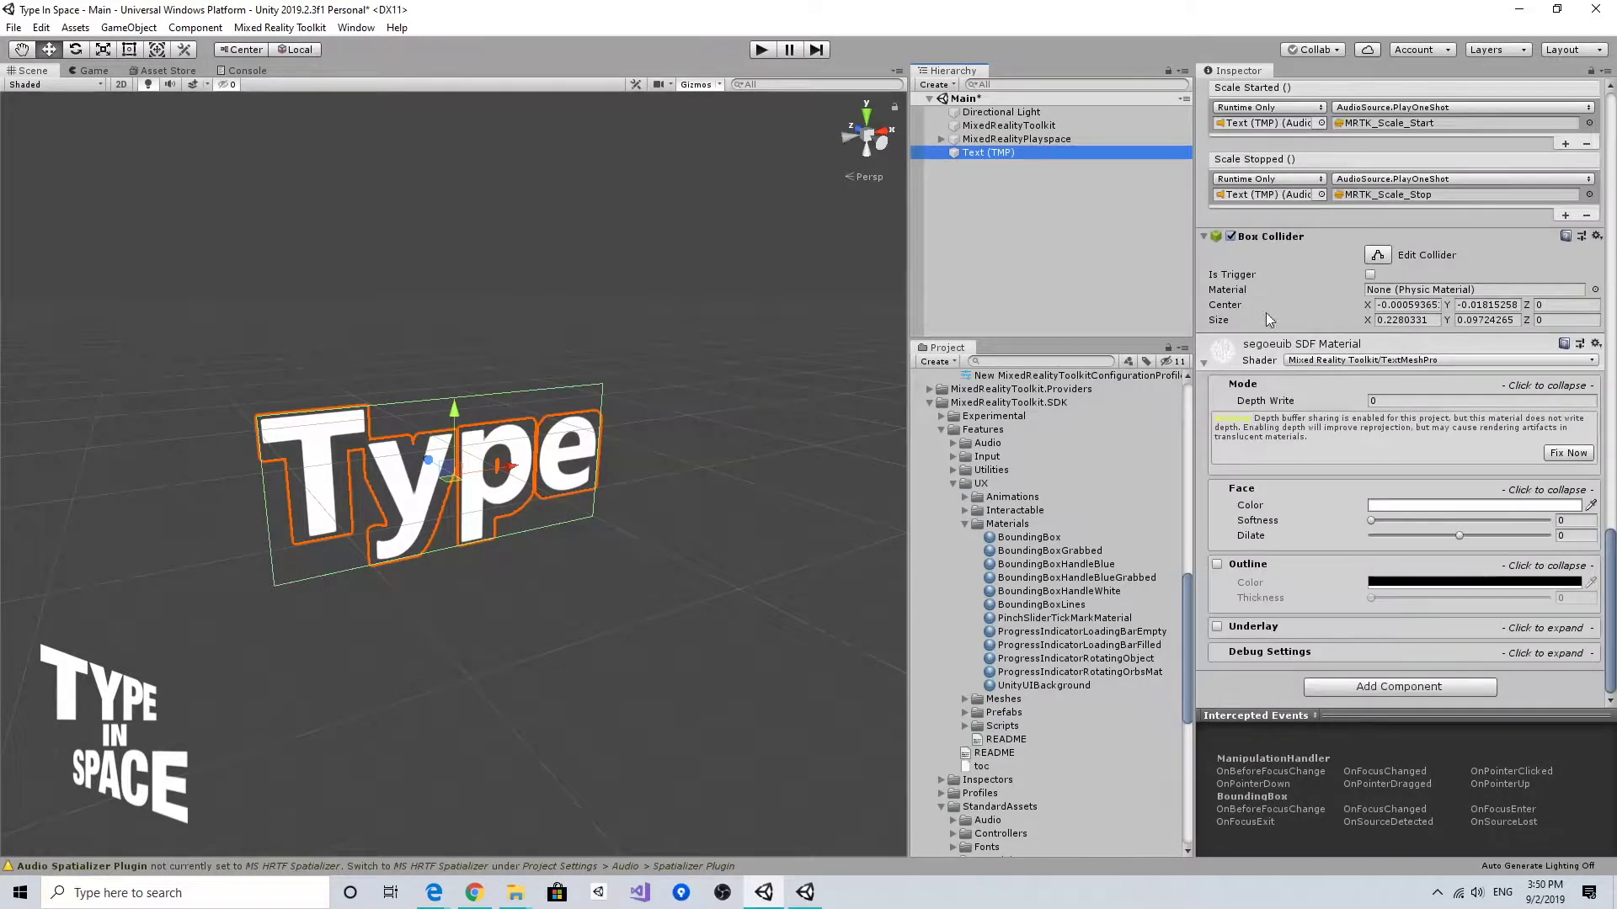
scroll(1403, 331, up, 10)
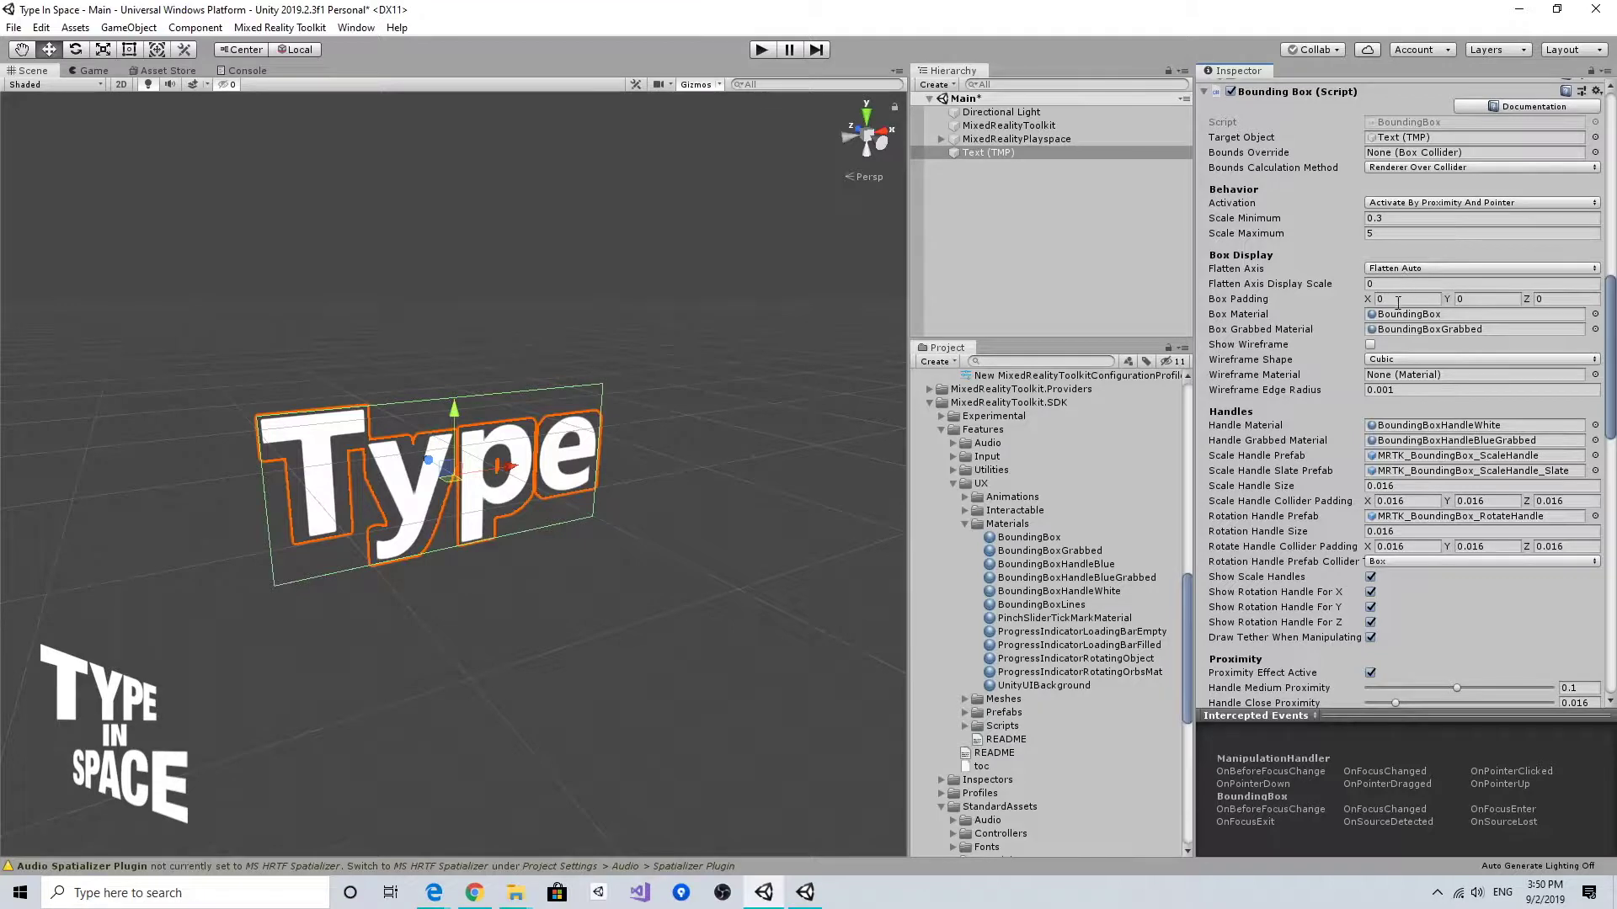
double_click(1394, 317)
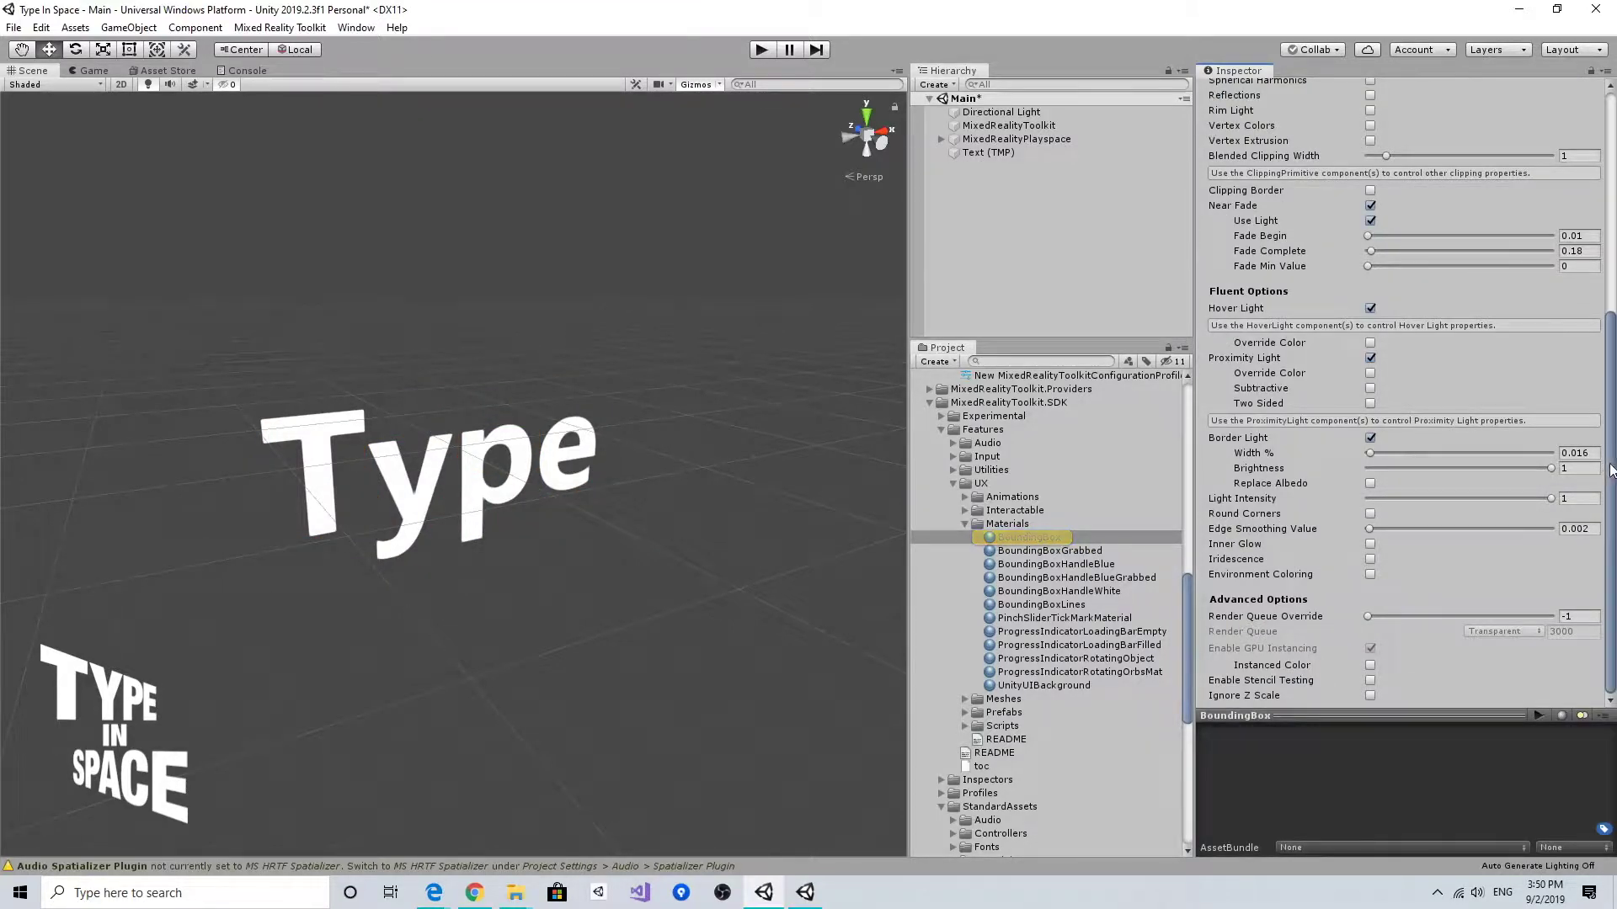
mouse_move(1609, 475)
mouse_down()
mouse_move(1603, 228)
mouse_move(1600, 474)
mouse_up()
click(1369, 694)
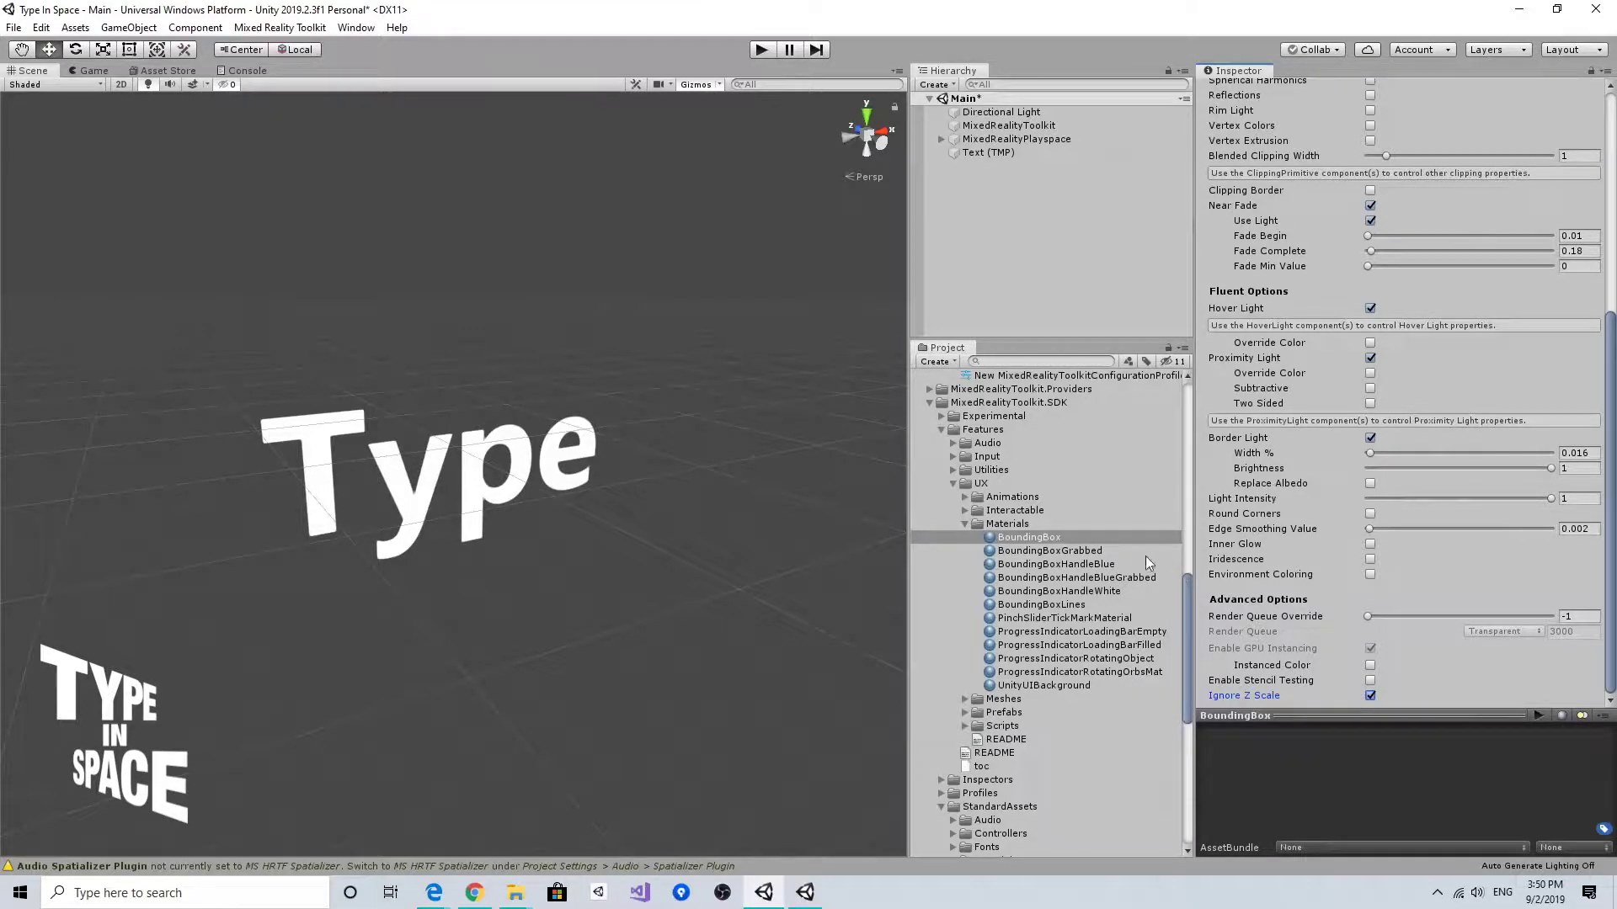
Open the BoundingBoxGrabbed material used by Text (TMP)'s Bounding Box and enable its Ignore Z Scale option.
click(1054, 156)
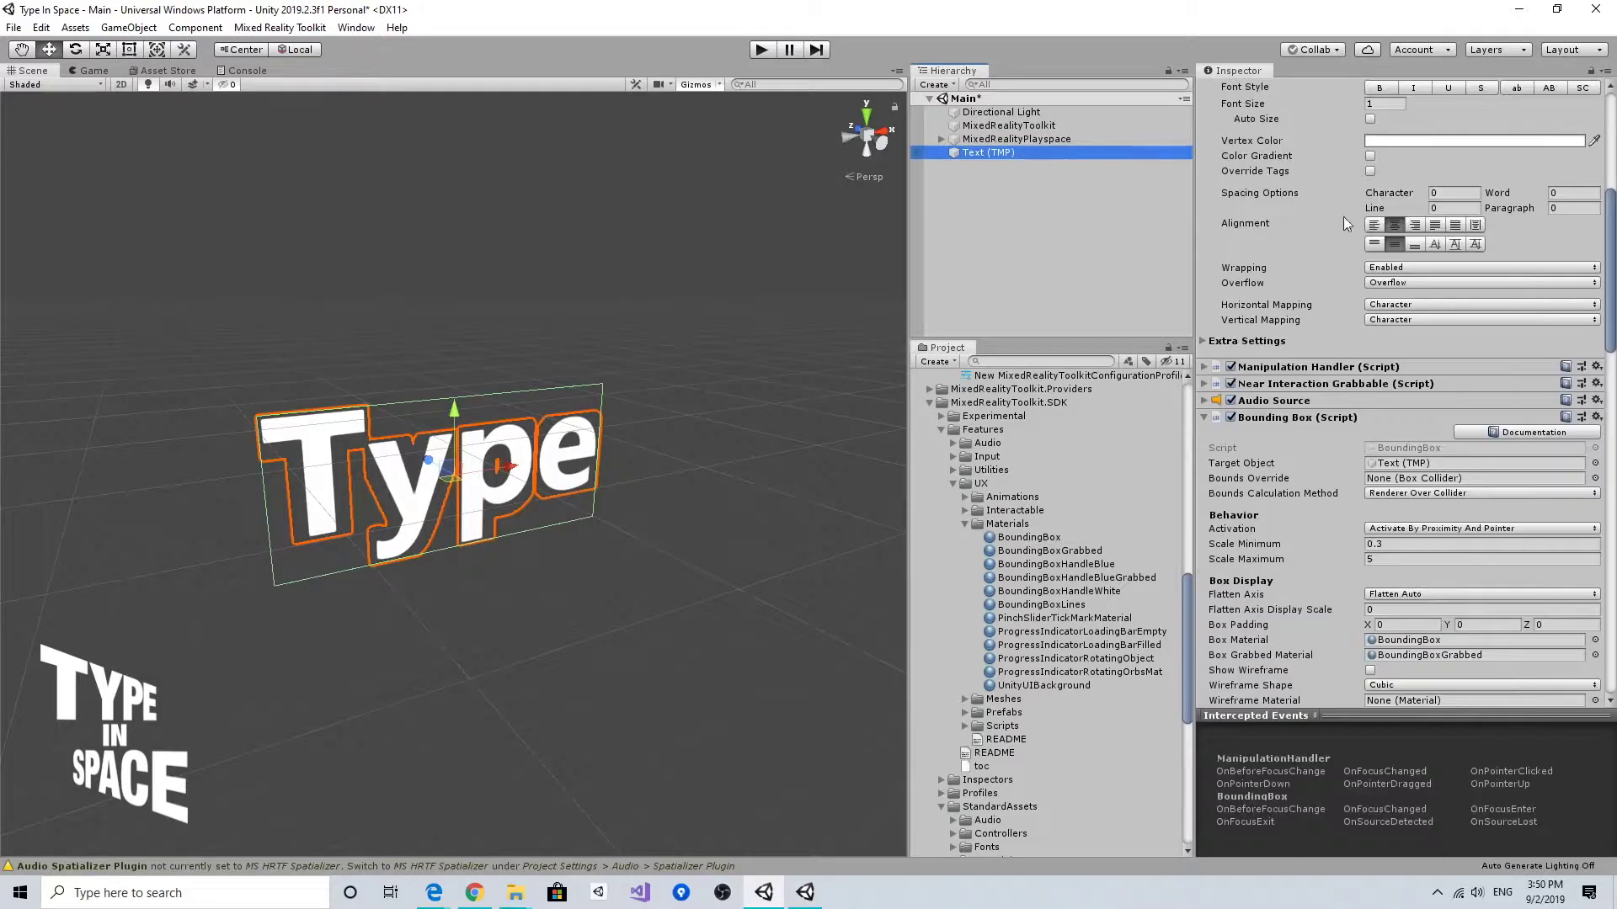
drag(1612, 309, 1590, 380)
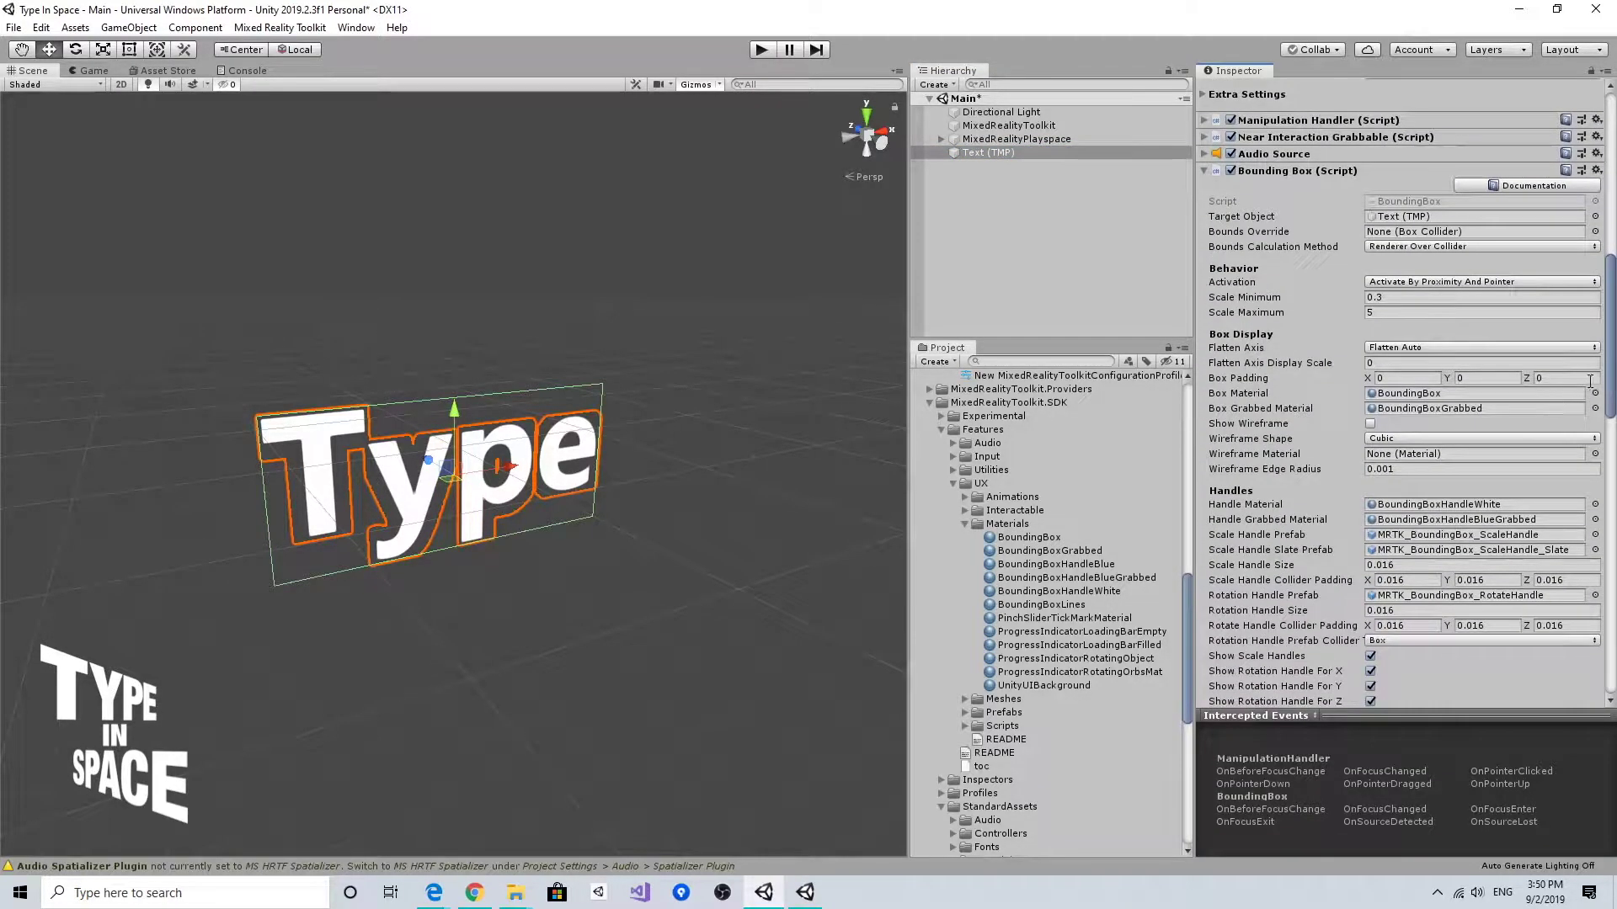
double_click(1464, 408)
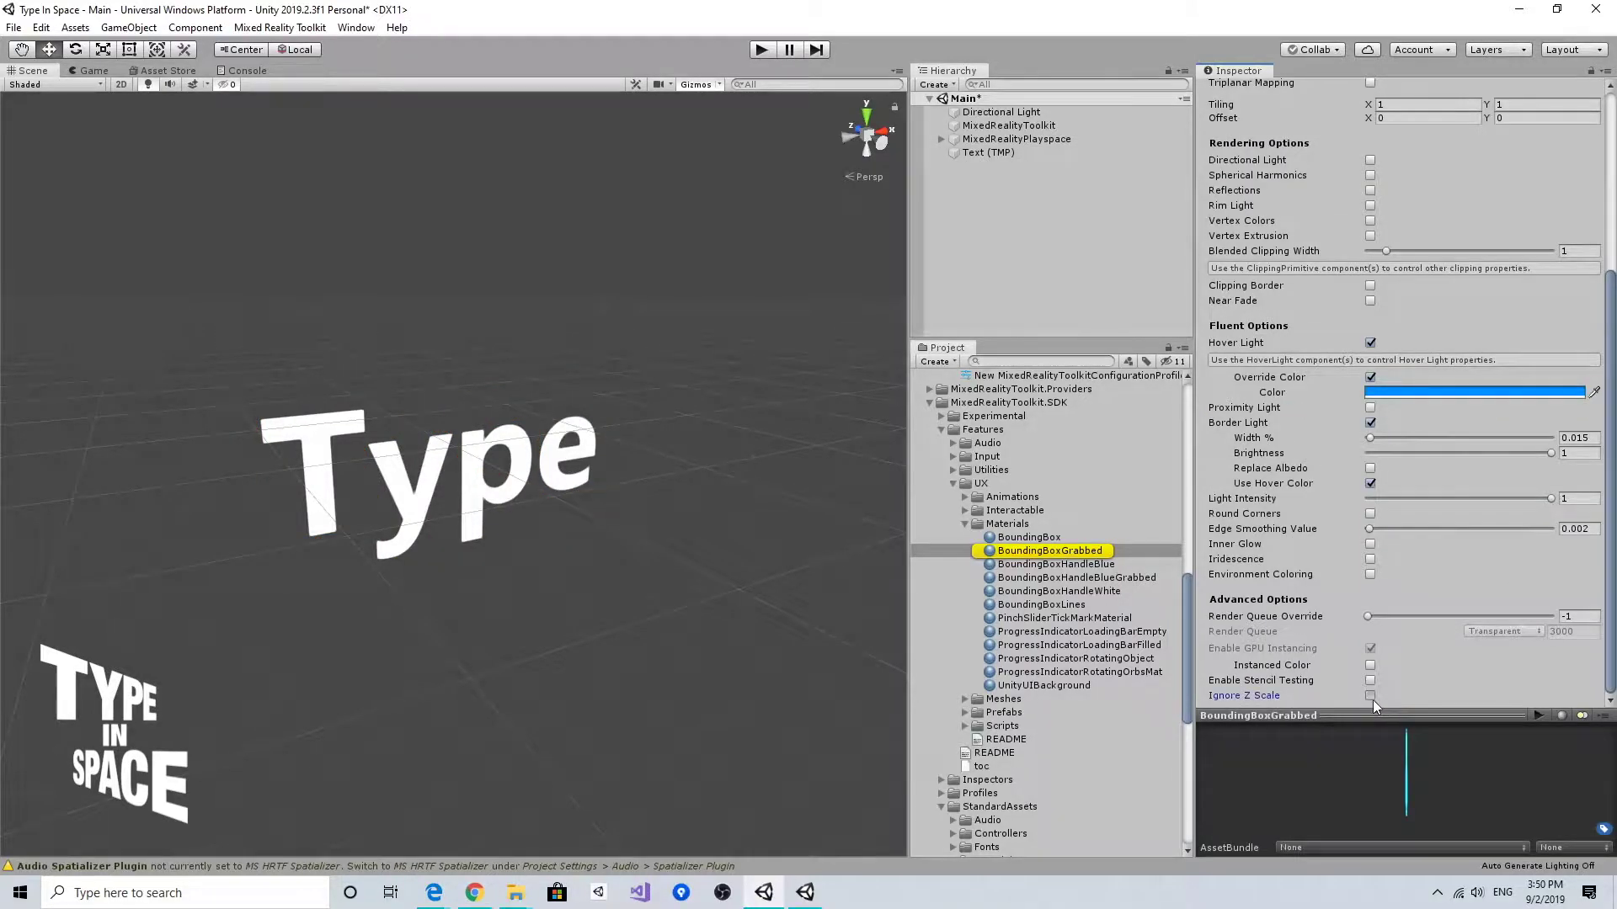
Run the scene and use the simulated hand to scale the text by its lower corner handle and rotate it around its vertical axis.
click(762, 50)
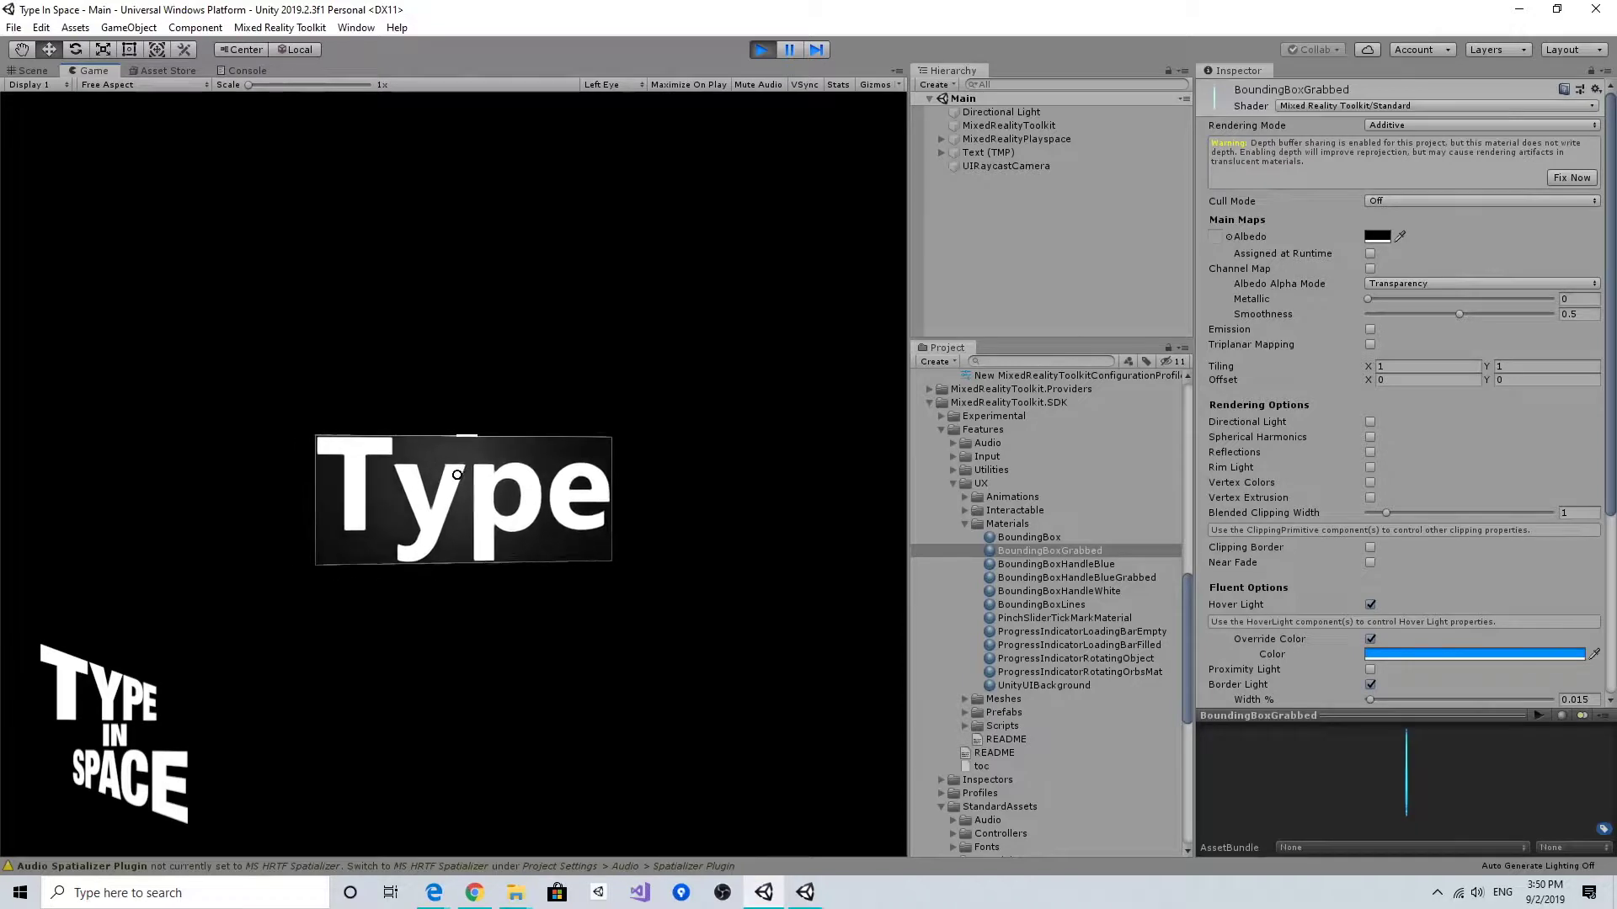
key(space)
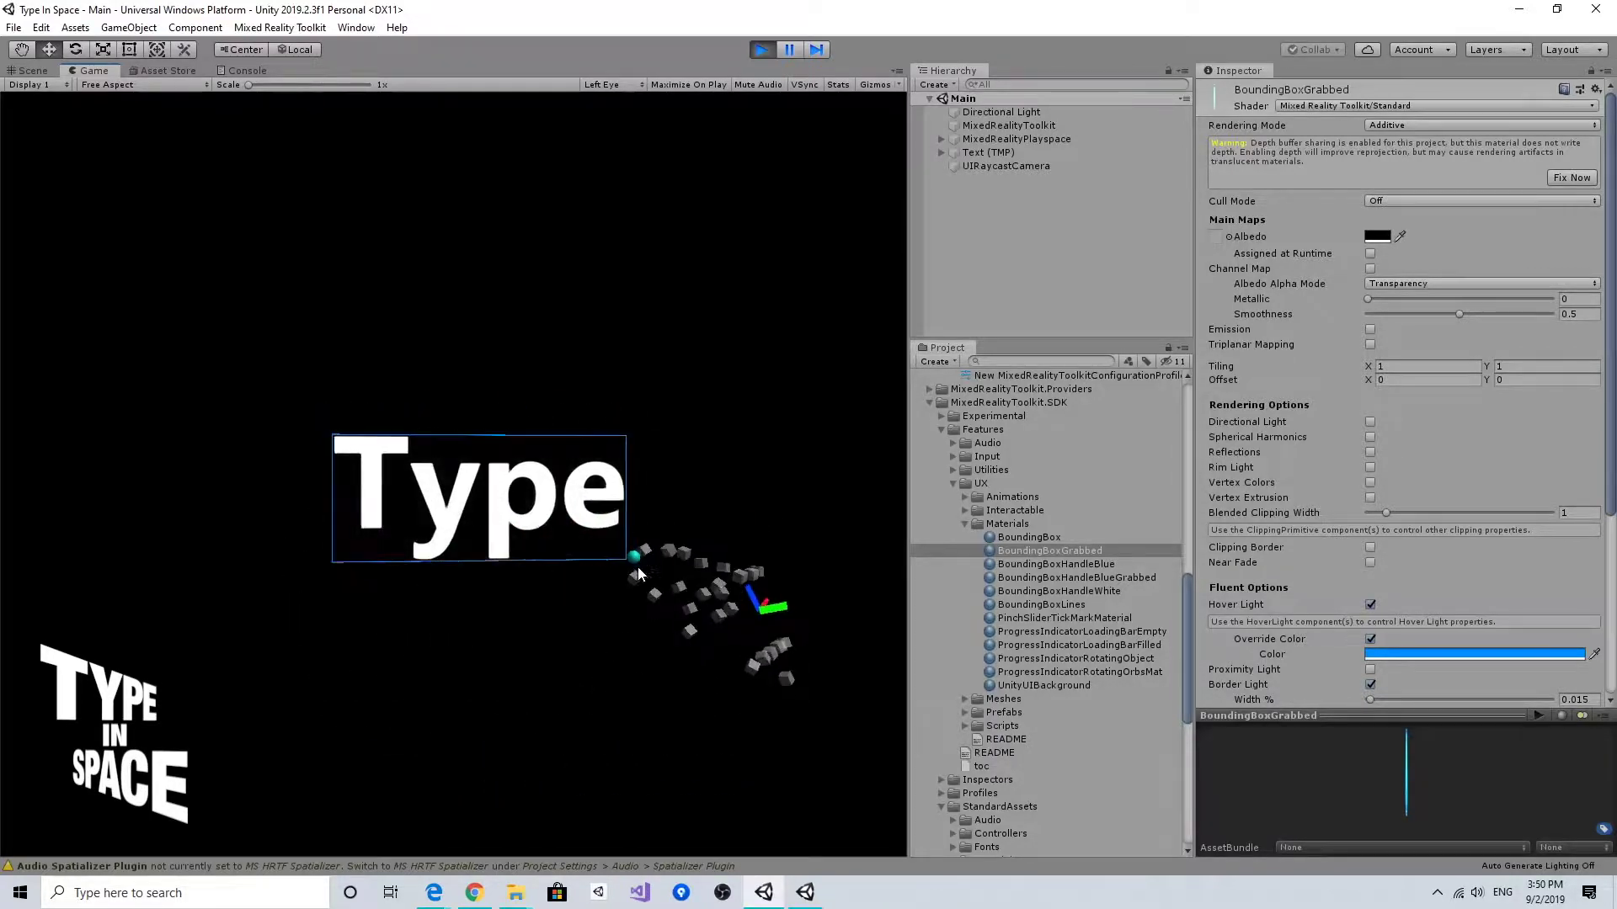
drag(638, 574, 700, 591)
drag(334, 594, 407, 559)
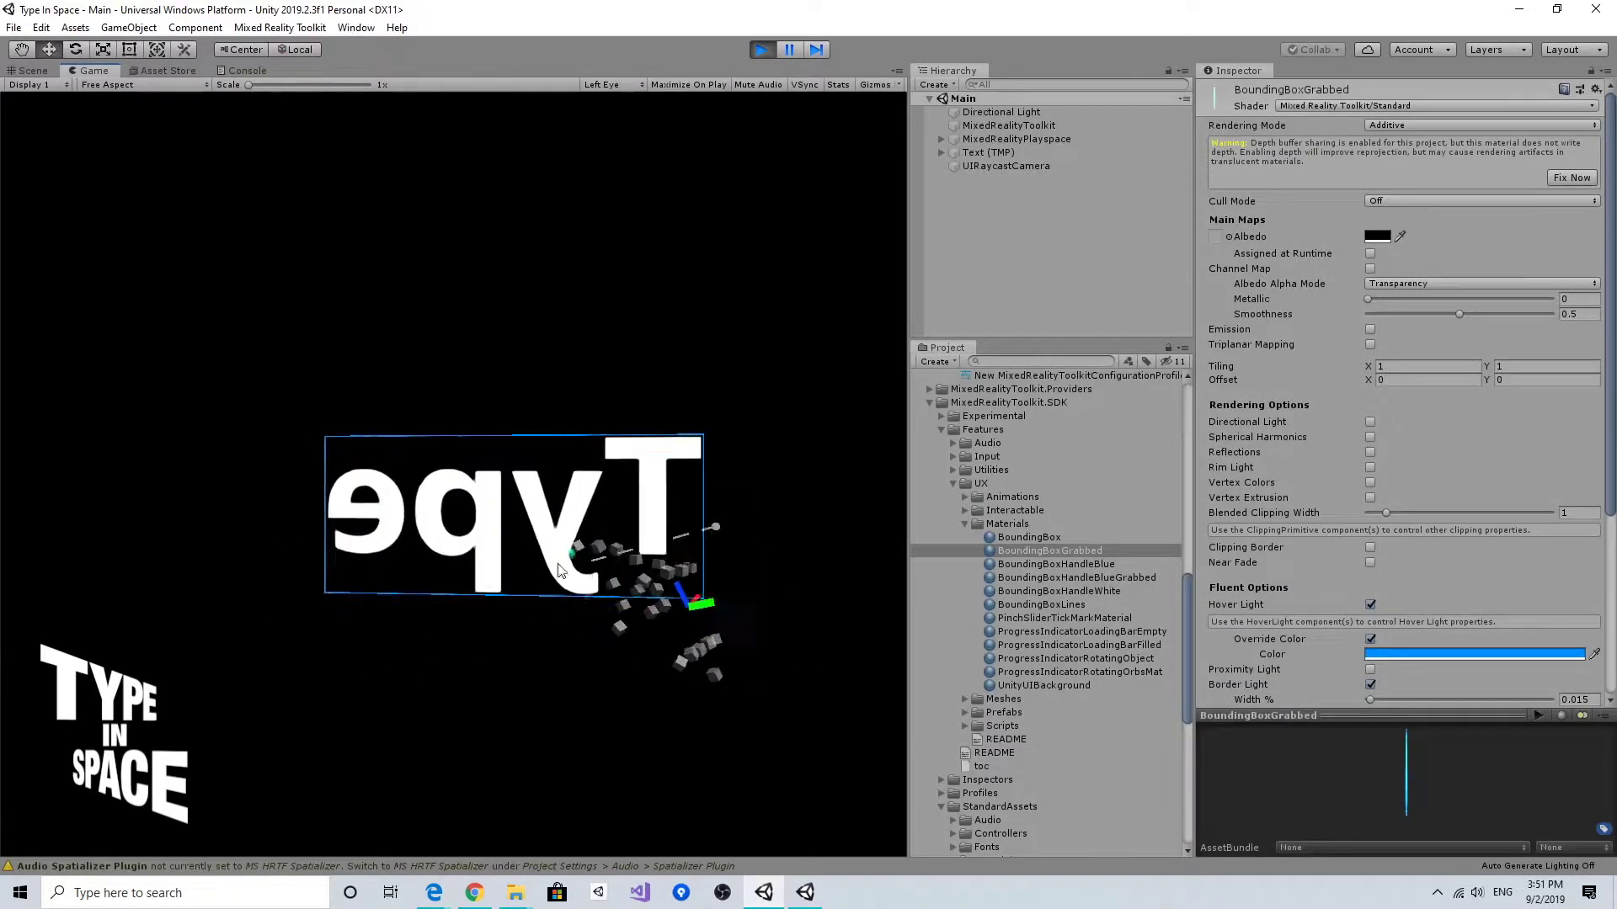
drag(557, 565, 346, 554)
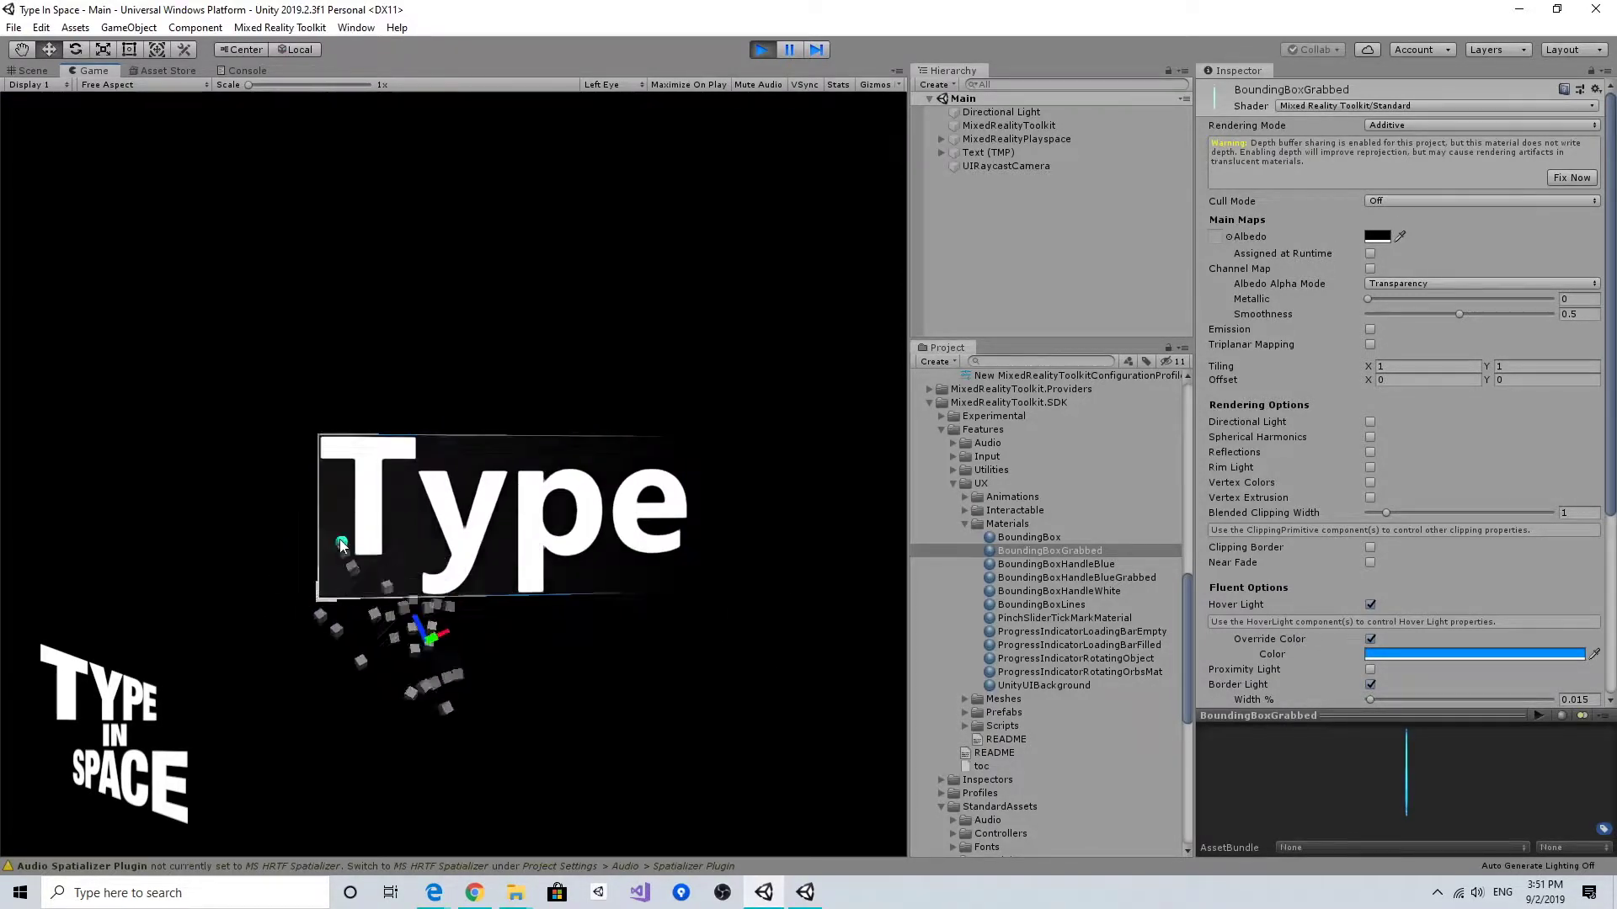
Enlarge the text by its upper-left corner handle, check its bounding box from another camera angle and stop the scene.
drag(311, 433, 154, 359)
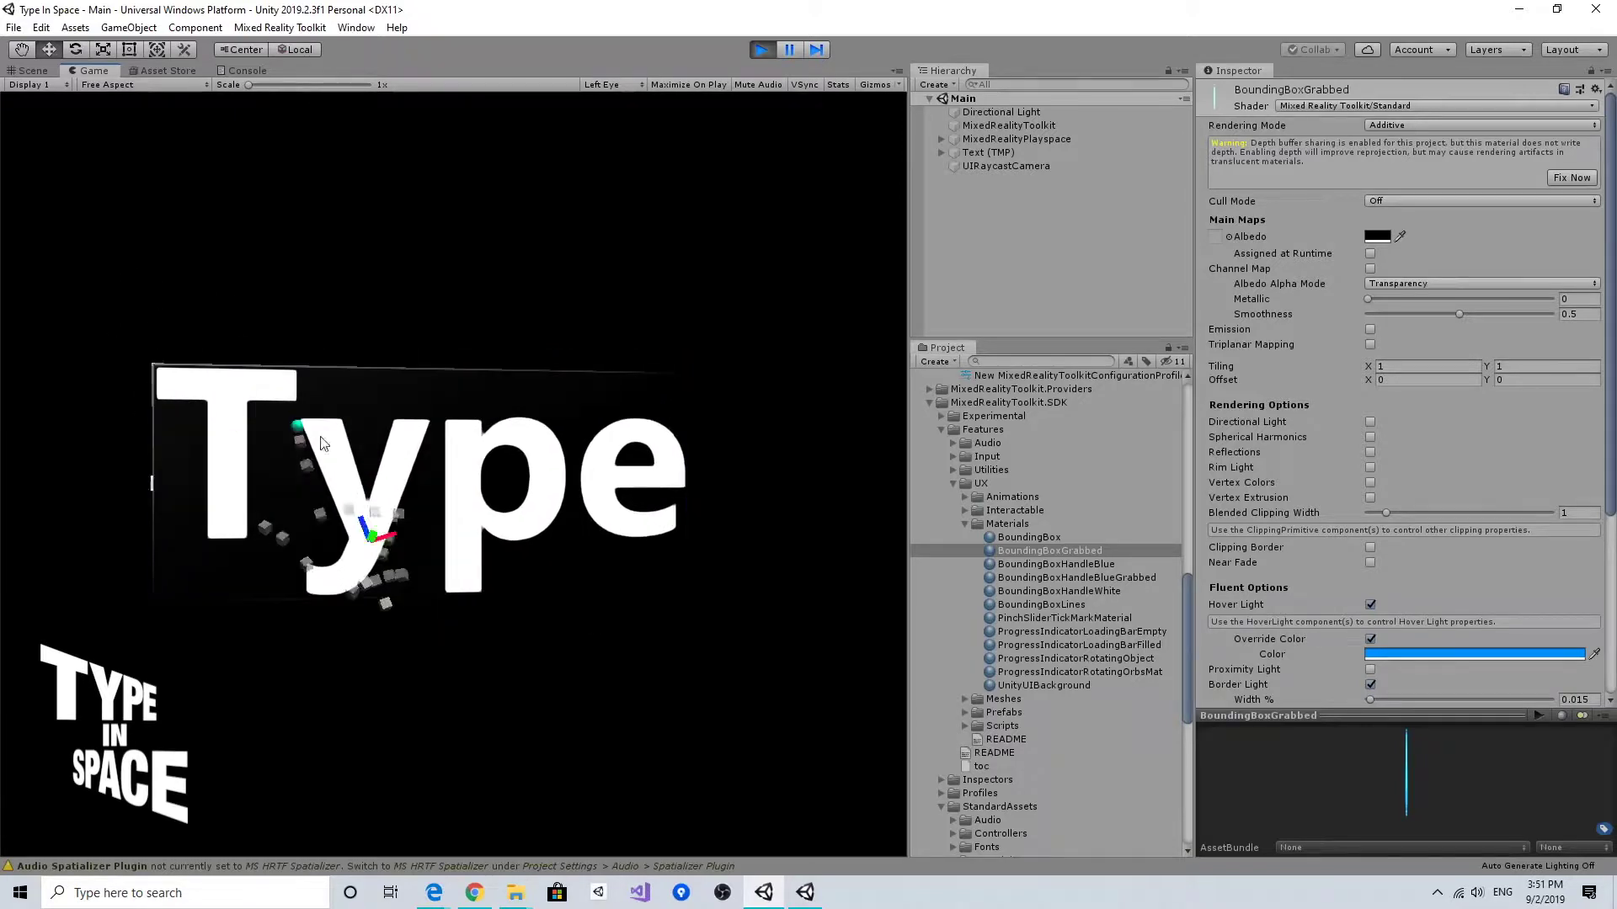
drag(470, 456, 669, 455)
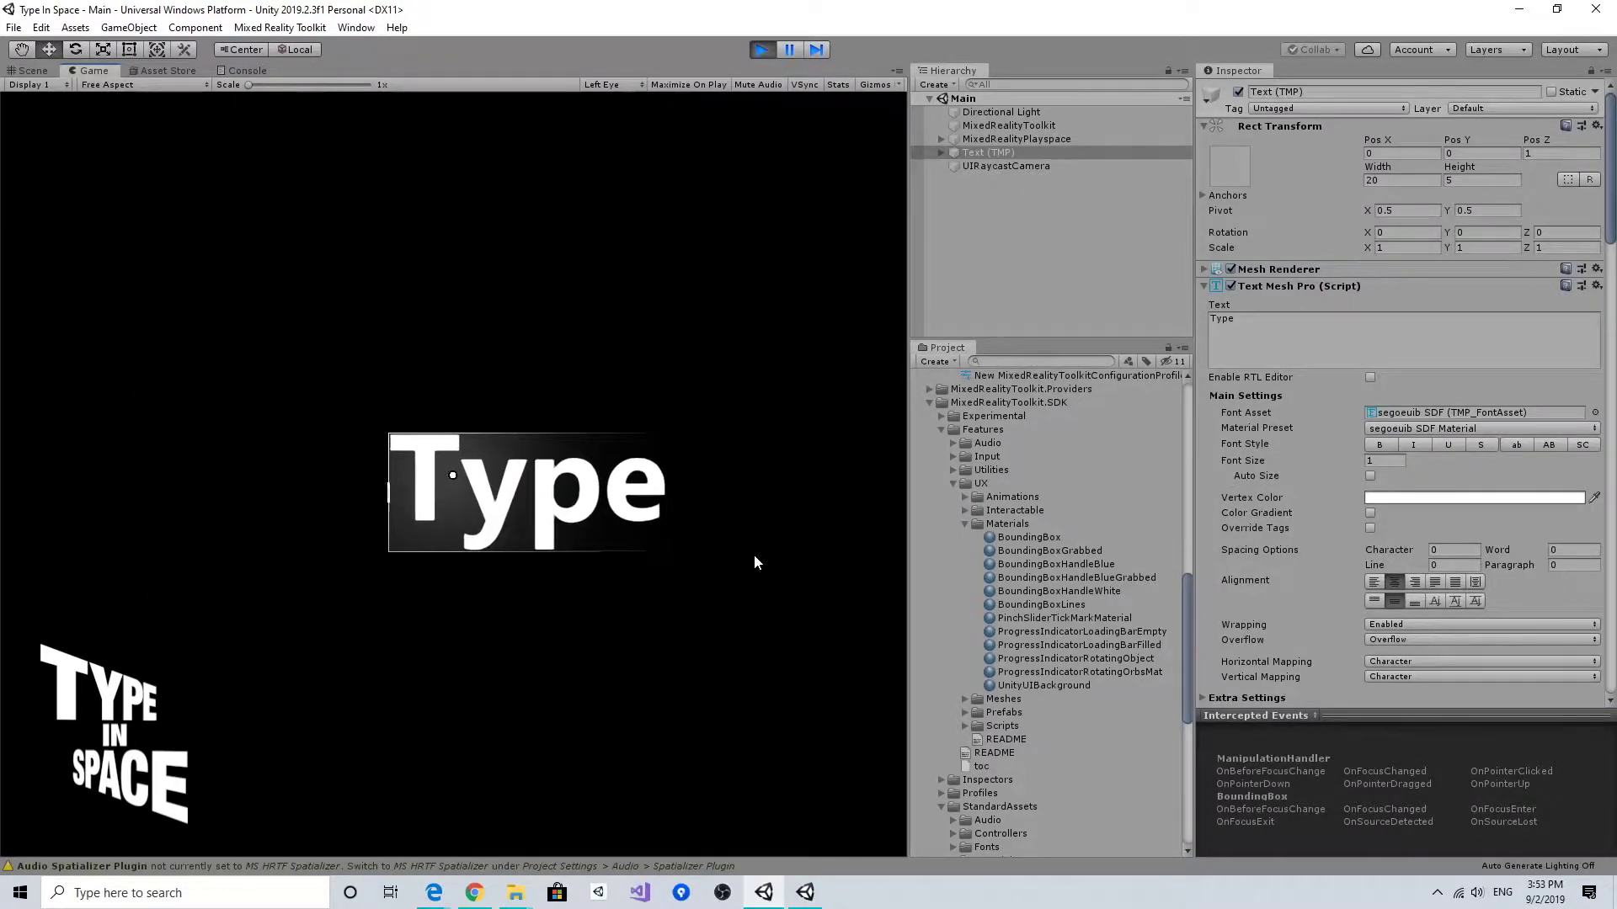
mouse_move(454, 478)
right_down()
mouse_move(434, 476)
mouse_move(461, 475)
right_up()
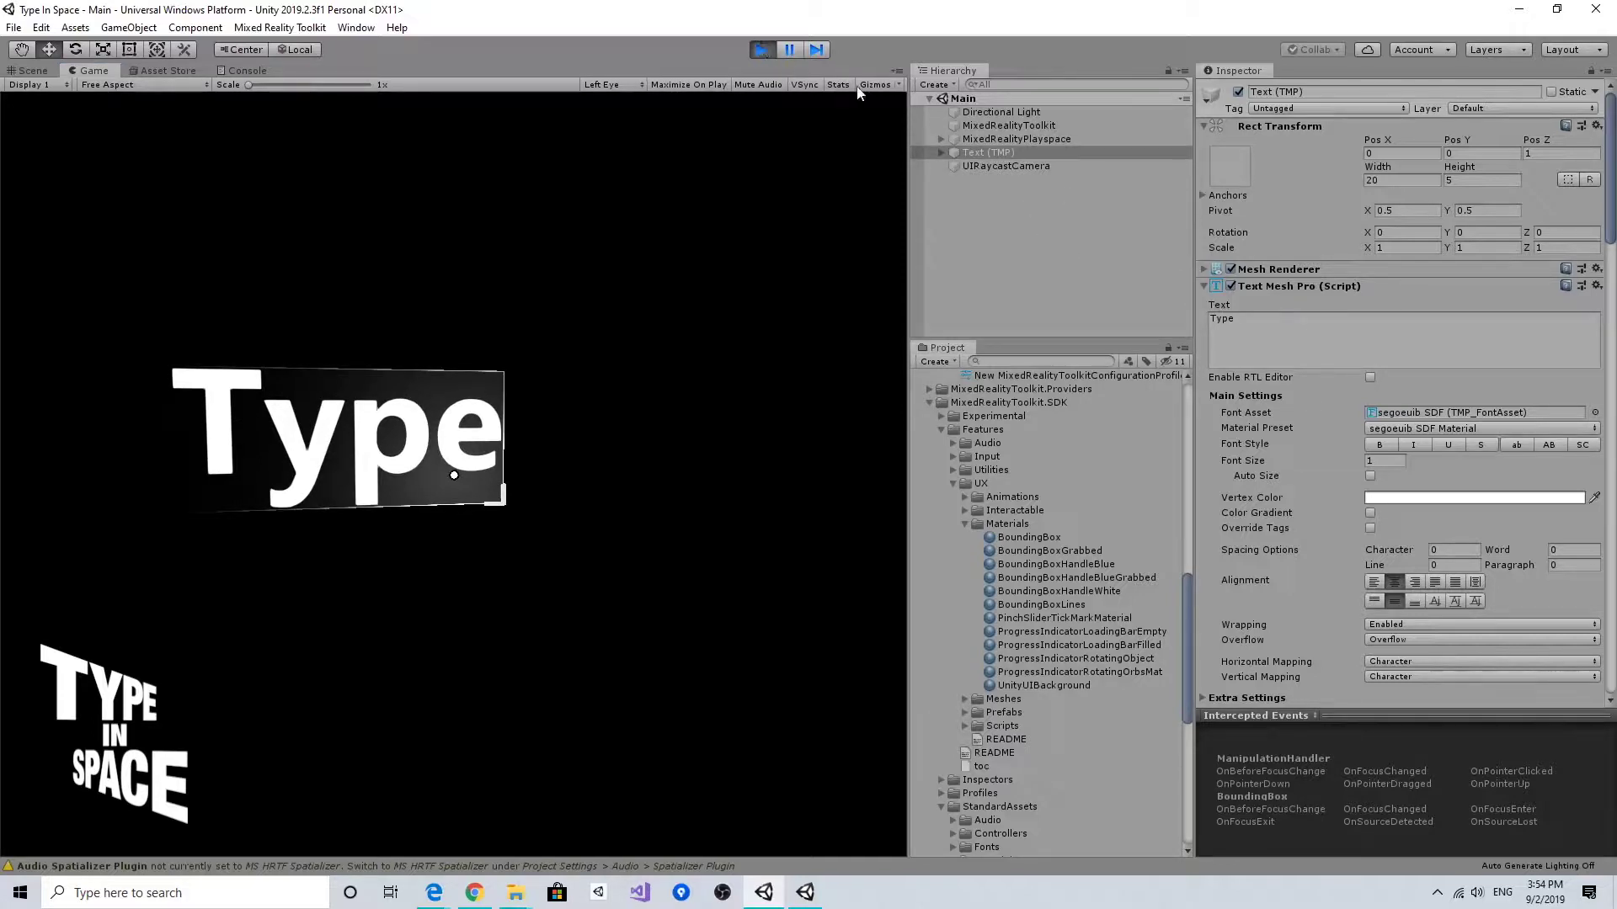
click(766, 48)
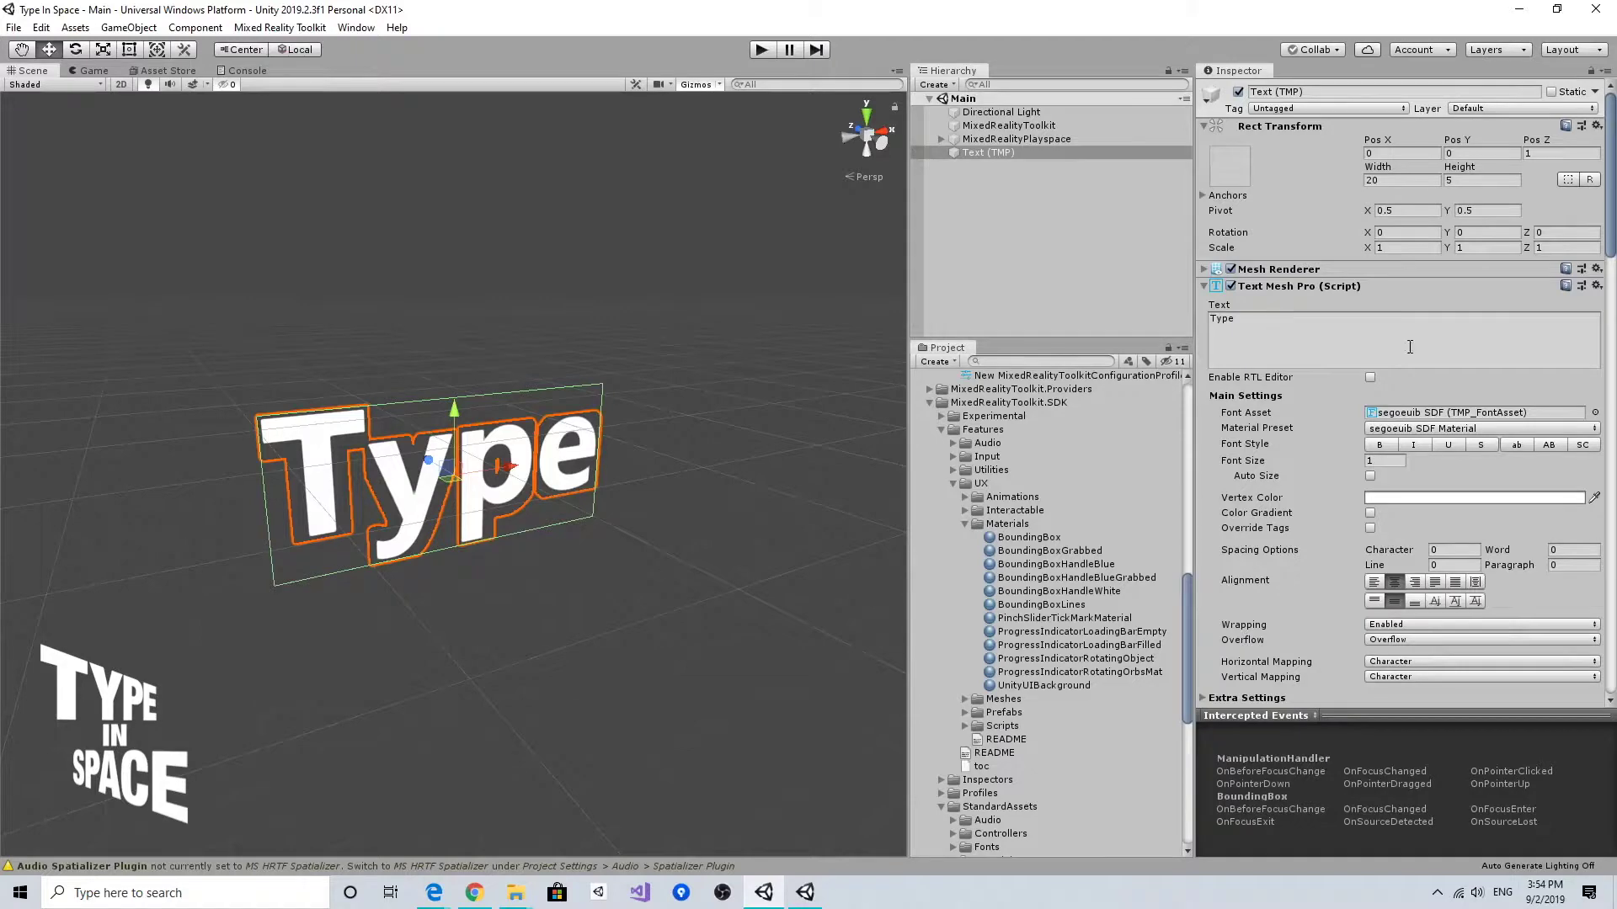
Add Box Padding to Text (TMP)'s Bounding Box so the box extends beyond the letters.
drag(1614, 209, 1614, 375)
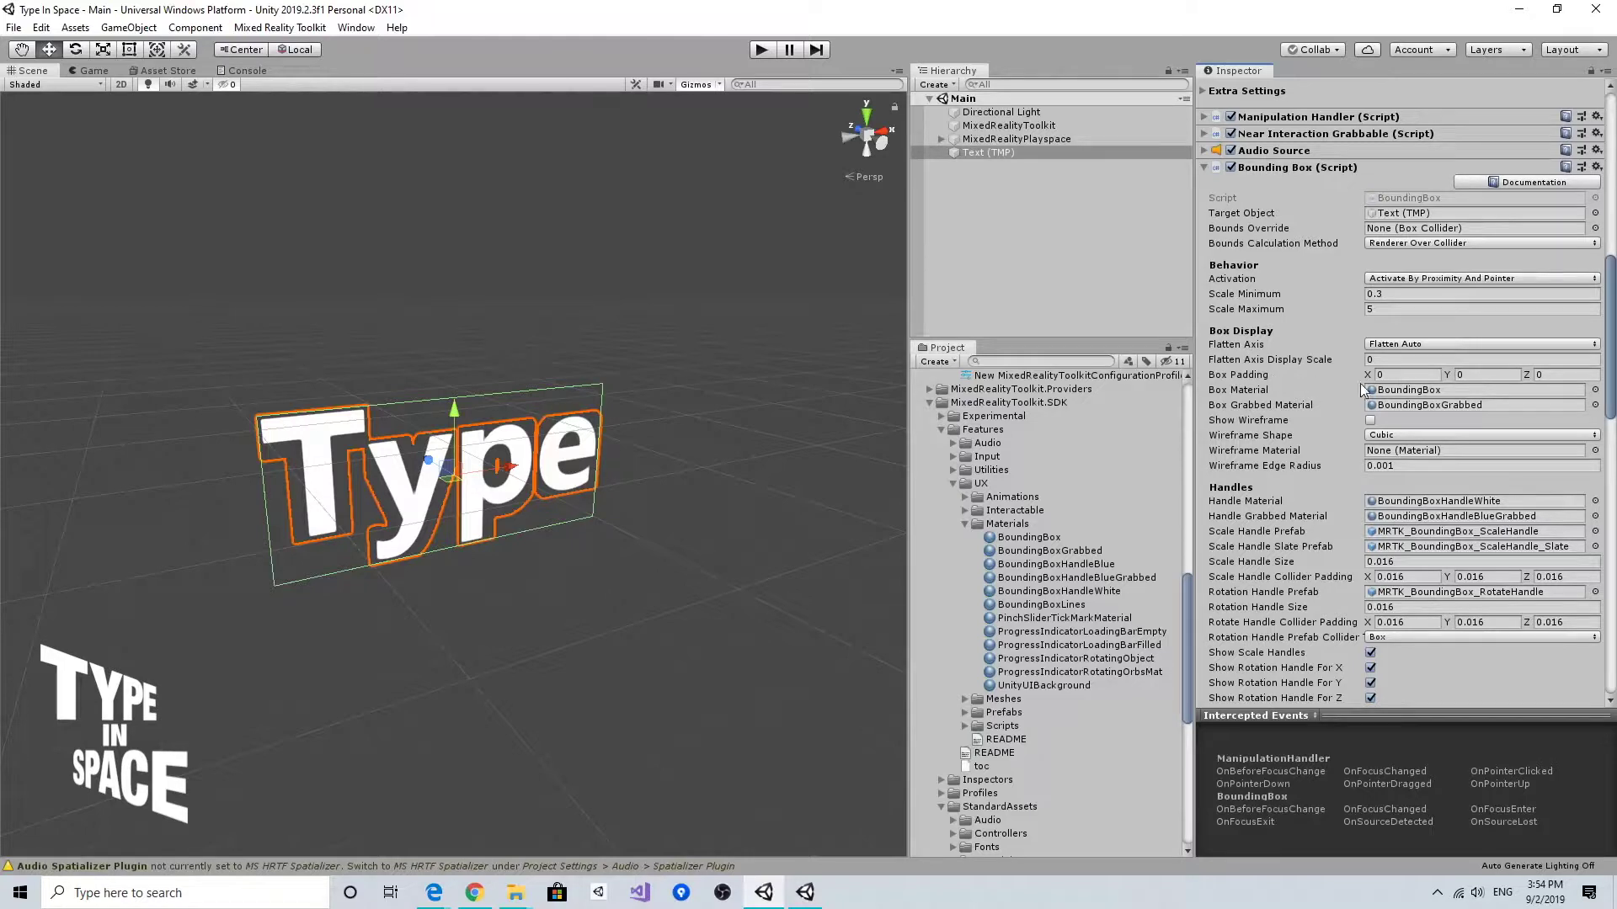
click(1395, 375)
Run the scene and test the padded box by scaling the text to about 0.84 with its corner handles and moving it.
click(761, 50)
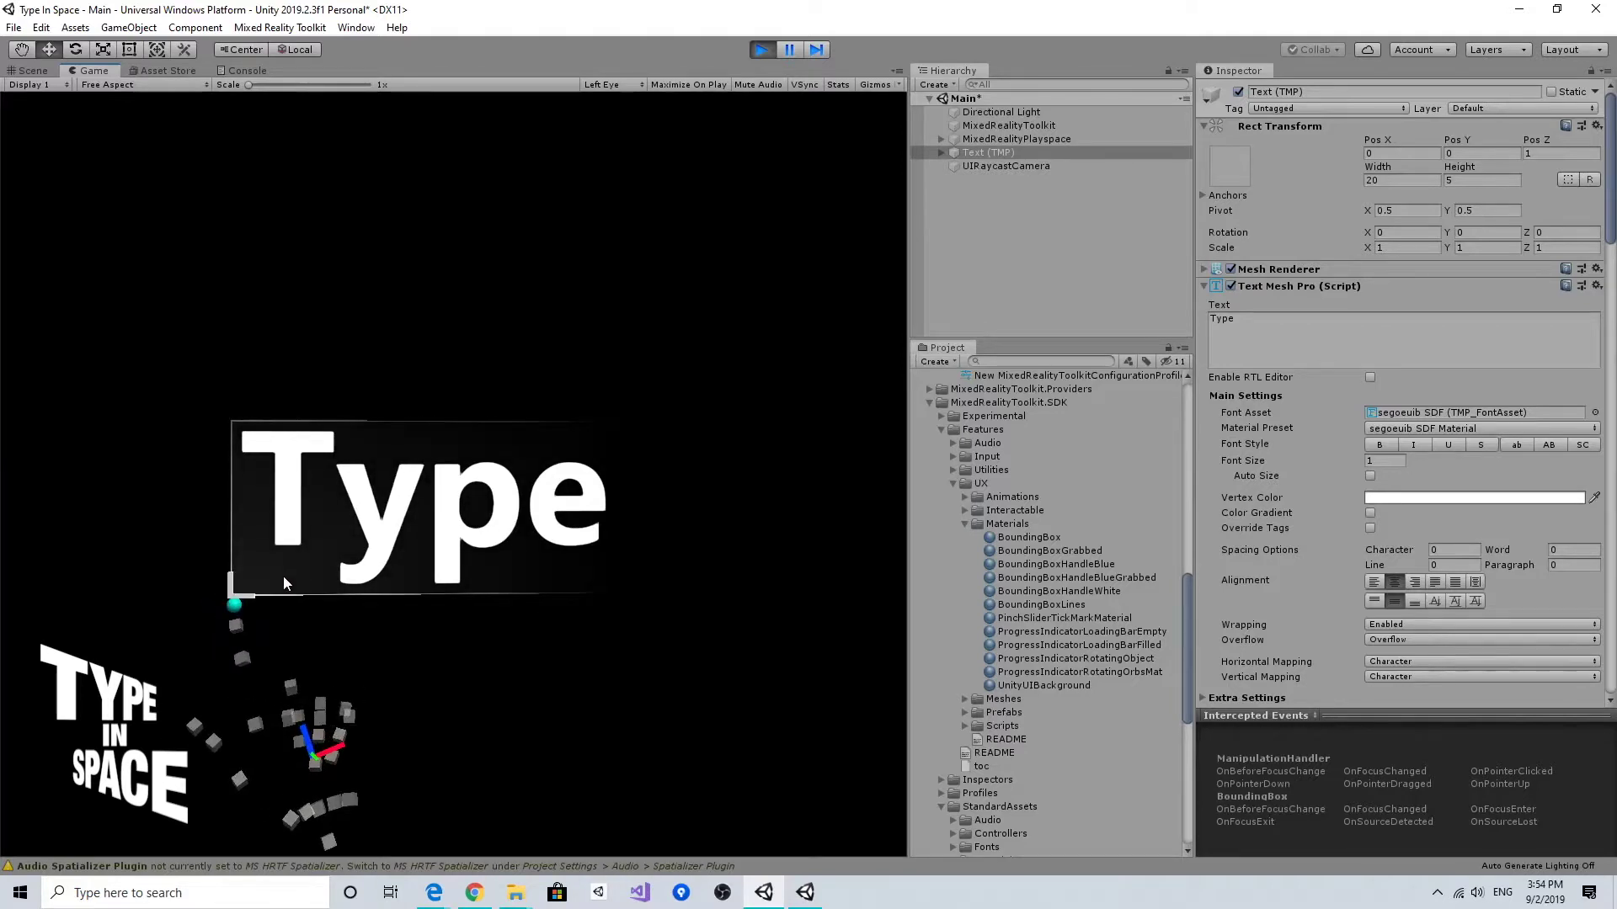
mouse_move(243, 593)
mouse_down()
mouse_move(256, 621)
mouse_move(271, 599)
mouse_up()
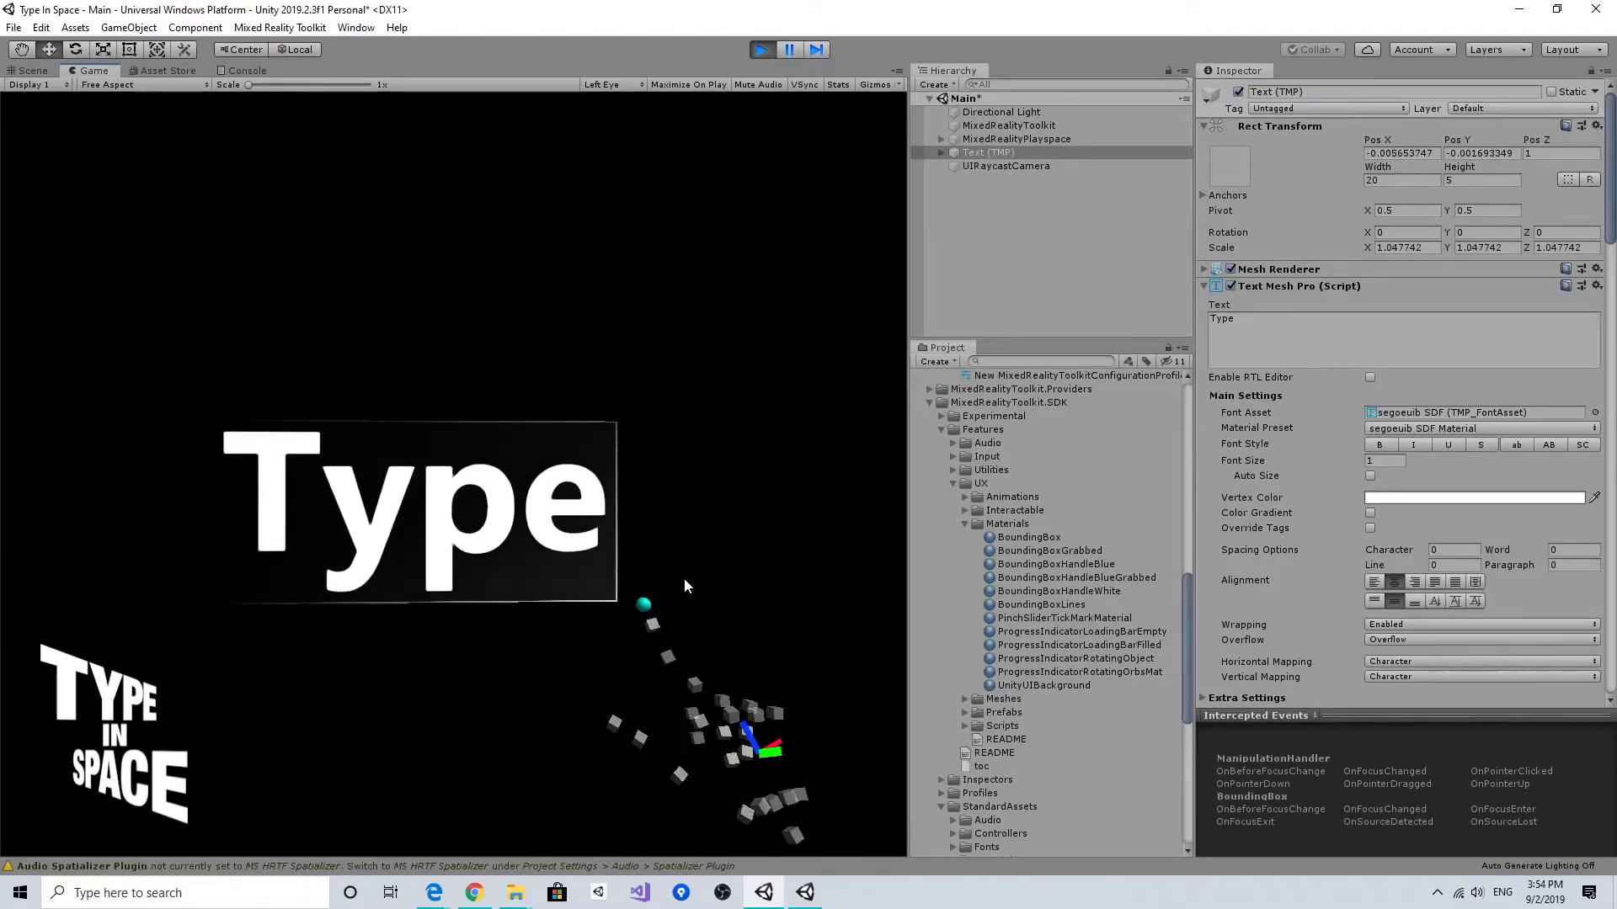
drag(669, 398, 618, 458)
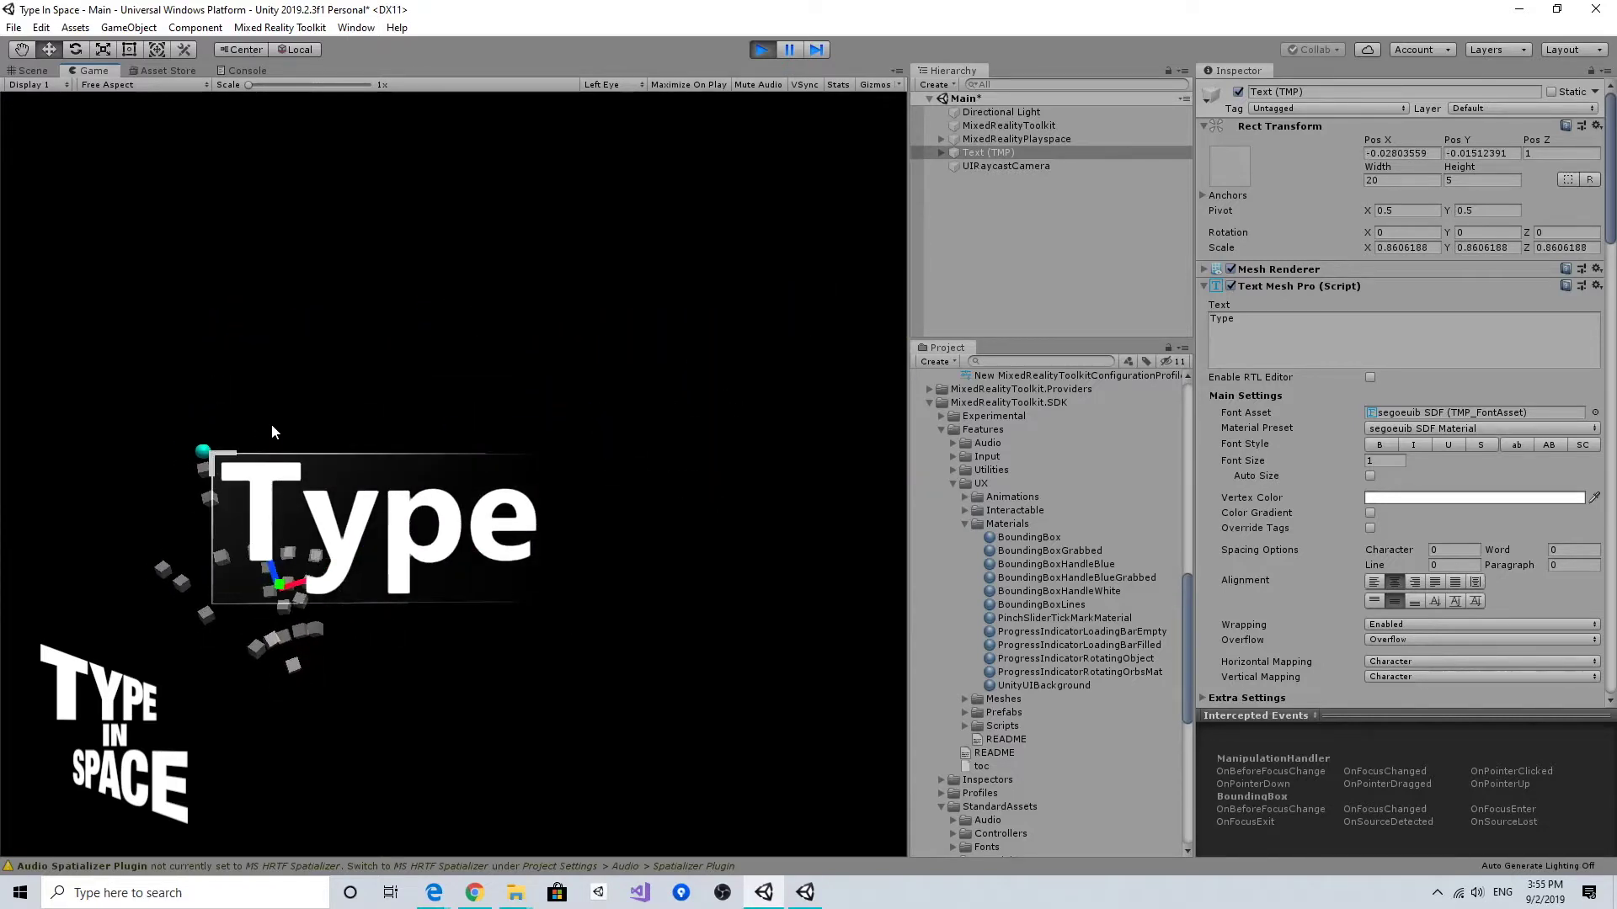
drag(271, 423, 568, 488)
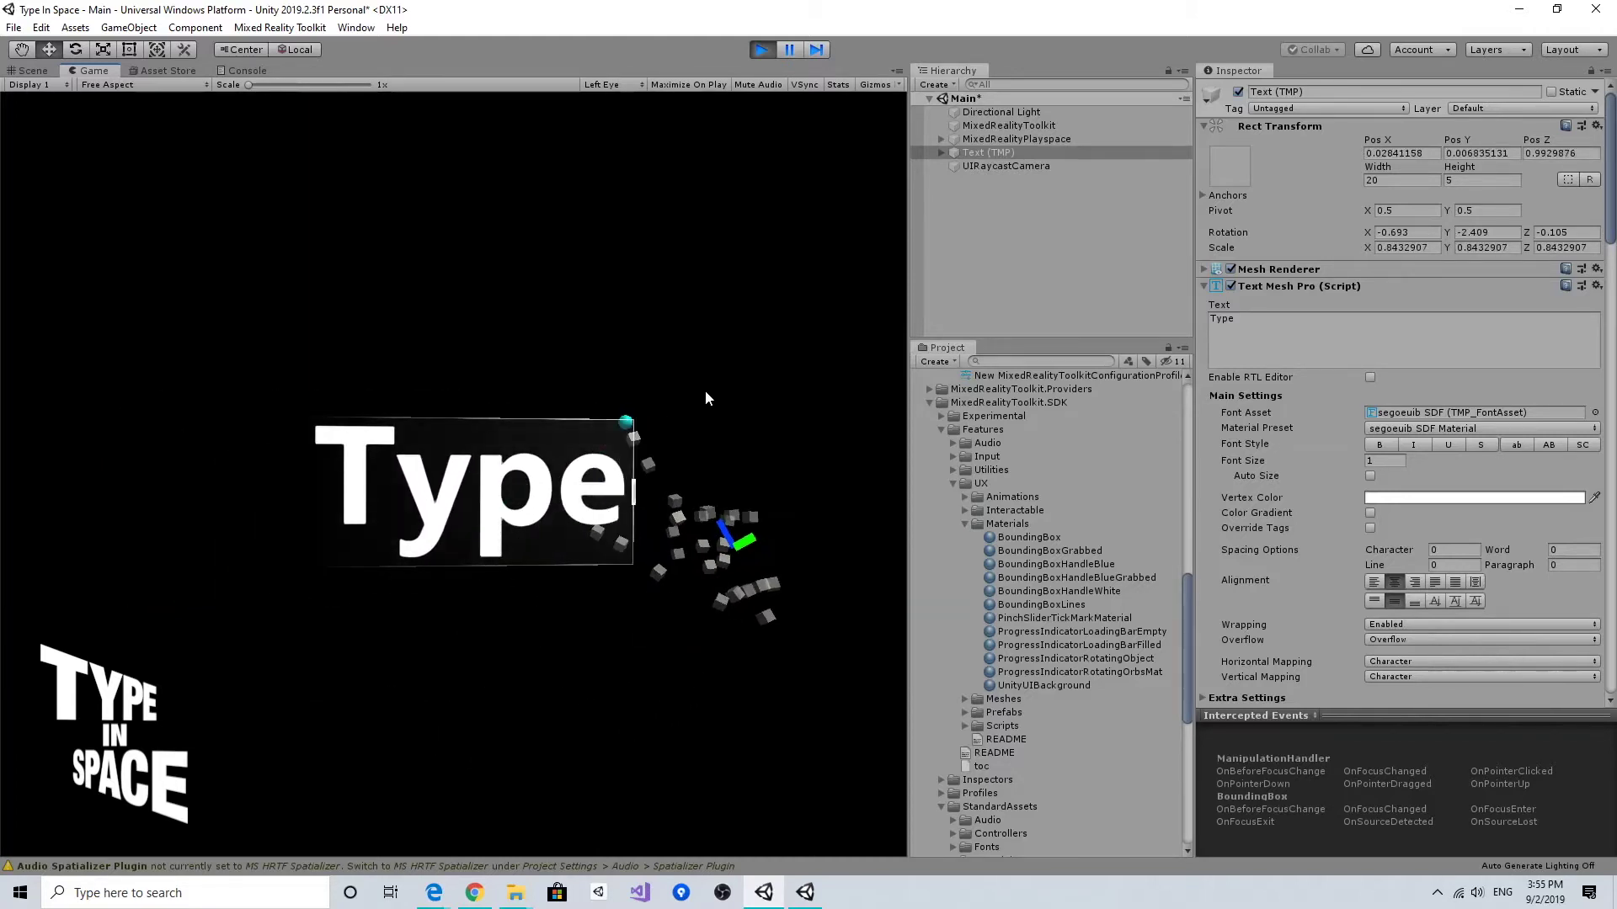